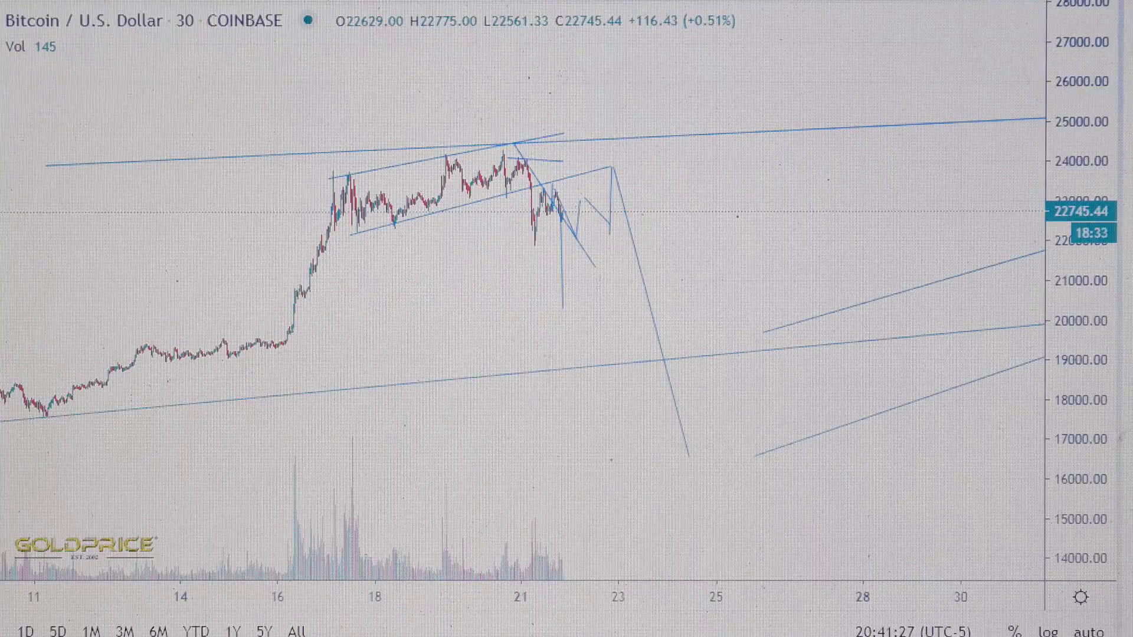
Step: Examine the rising channel and the recent breakdown below it on the 30-minute Bitcoin chart
mouse_move(852, 223)
mouse_down()
mouse_move(936, 230)
mouse_move(1002, 294)
mouse_up()
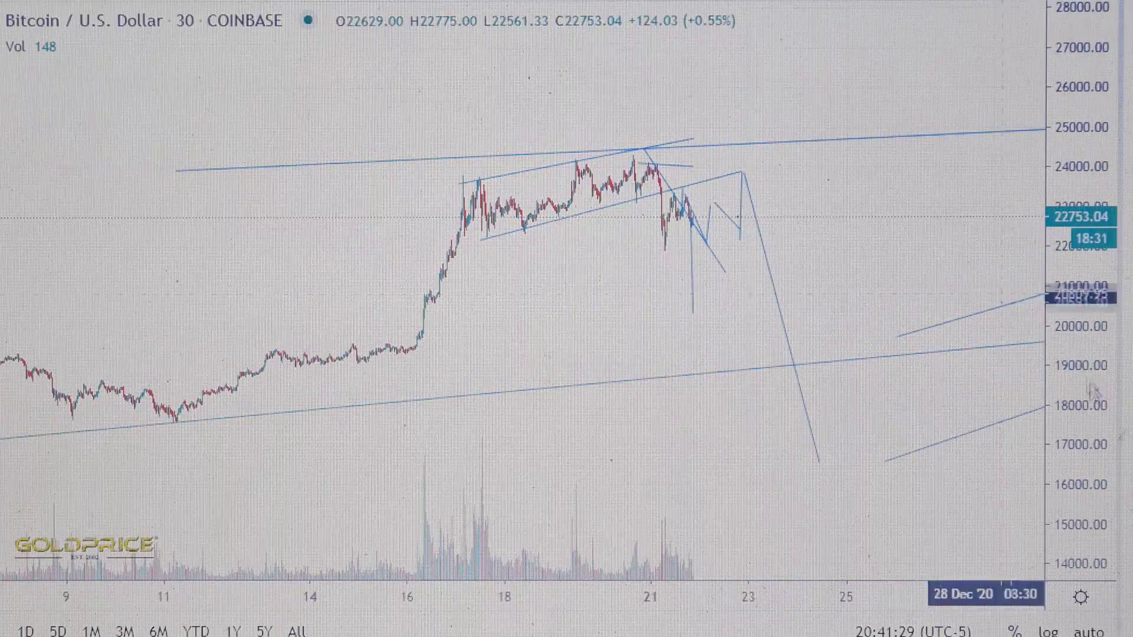
drag(1092, 400, 1090, 212)
scroll(949, 251, up, 3)
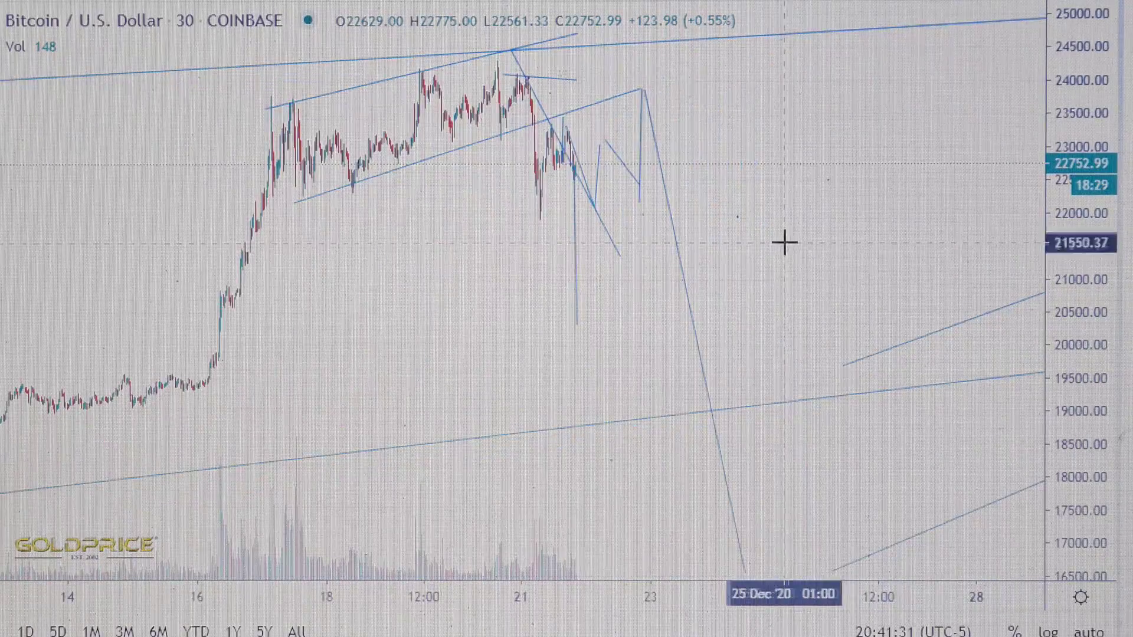
drag(840, 256, 976, 281)
scroll(950, 281, up, 3)
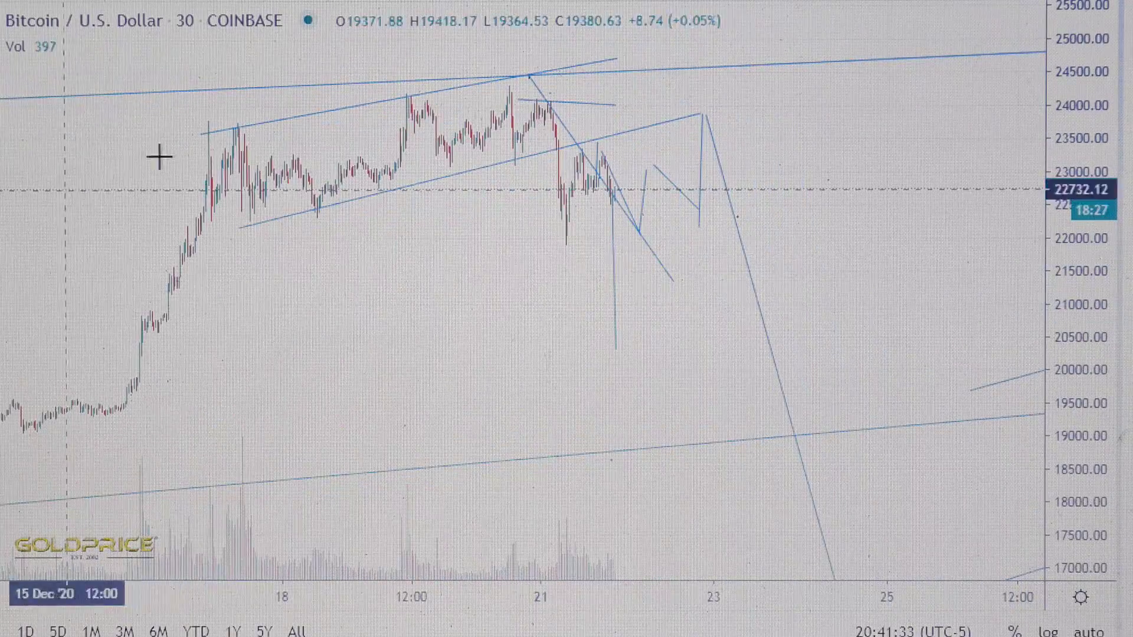
click(564, 101)
click(193, 152)
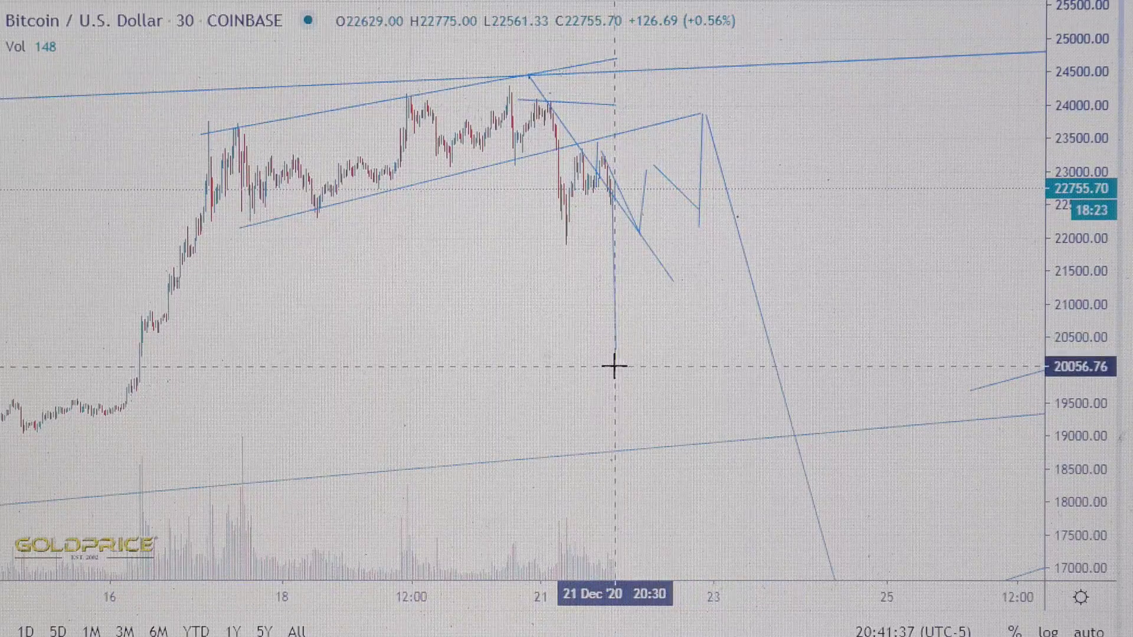
scroll(531, 340, up, 1)
drag(515, 341, 679, 353)
scroll(670, 351, up, 5)
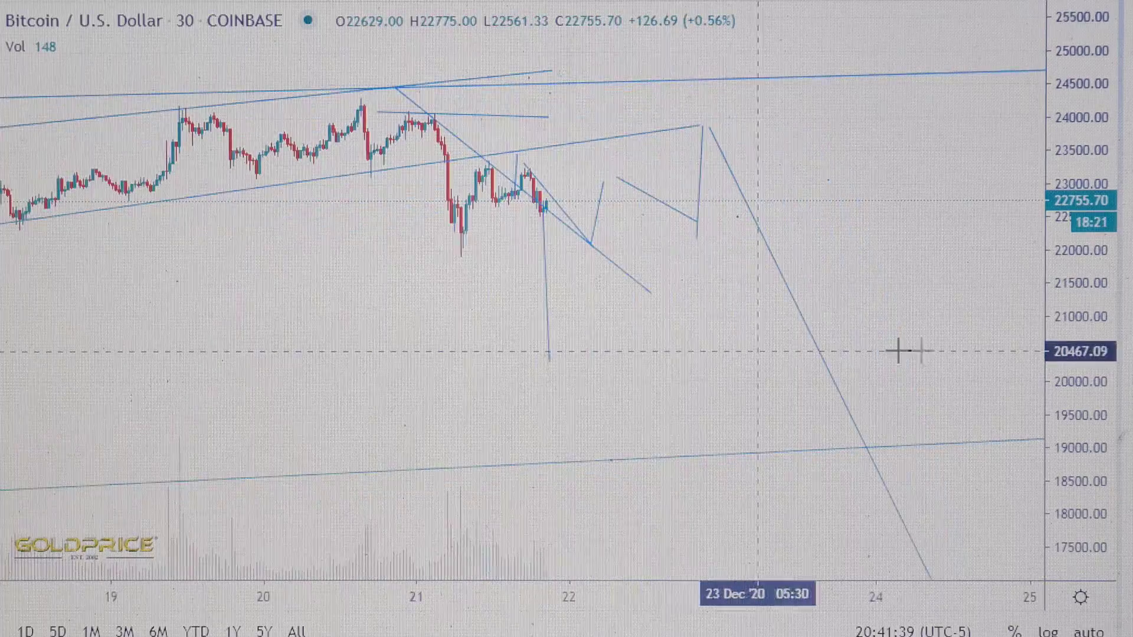
Step: Examine the projected zigzag and drop toward the long lower support line on the 30-minute Bitcoin chart
drag(1056, 426, 1057, 266)
drag(866, 192, 941, 314)
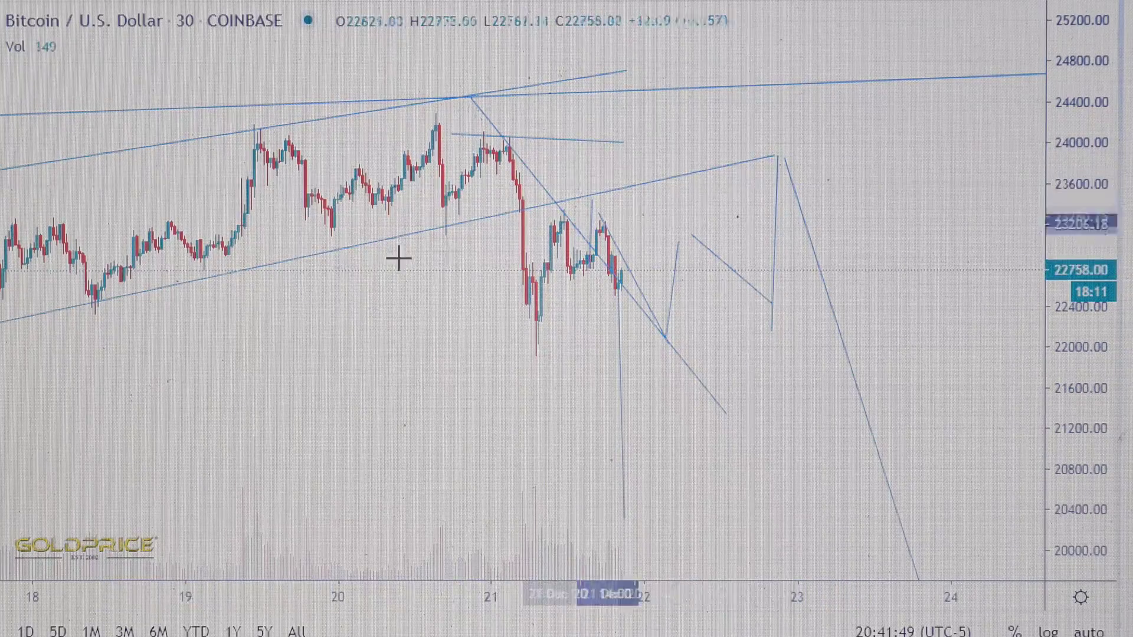
drag(733, 225, 665, 141)
scroll(766, 227, down, 4)
drag(1090, 249, 1086, 307)
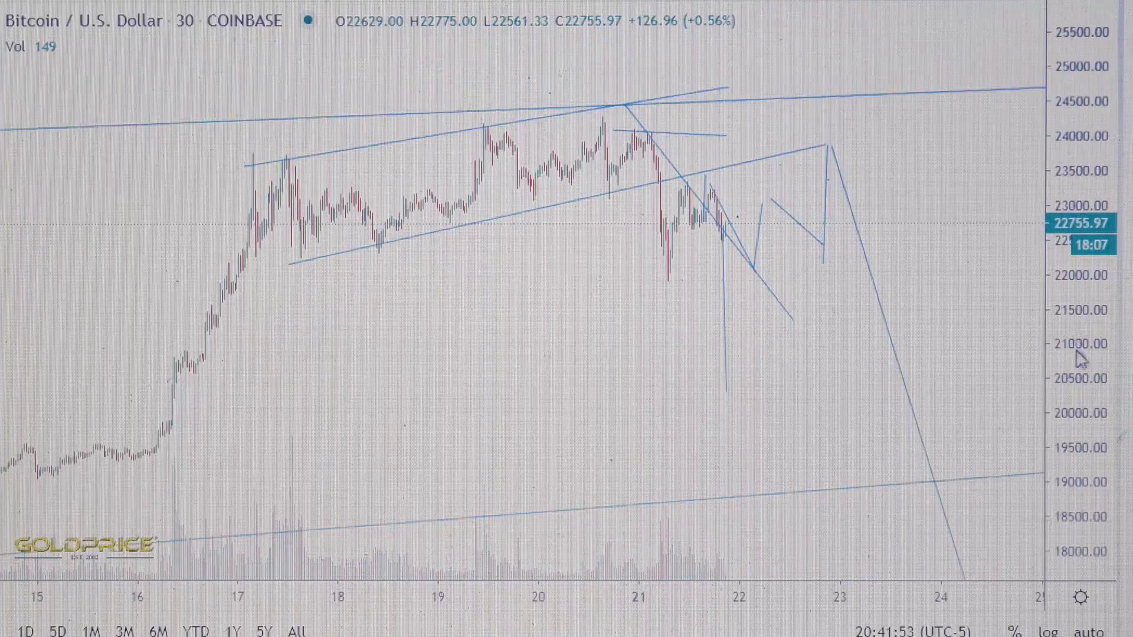
drag(614, 334, 460, 297)
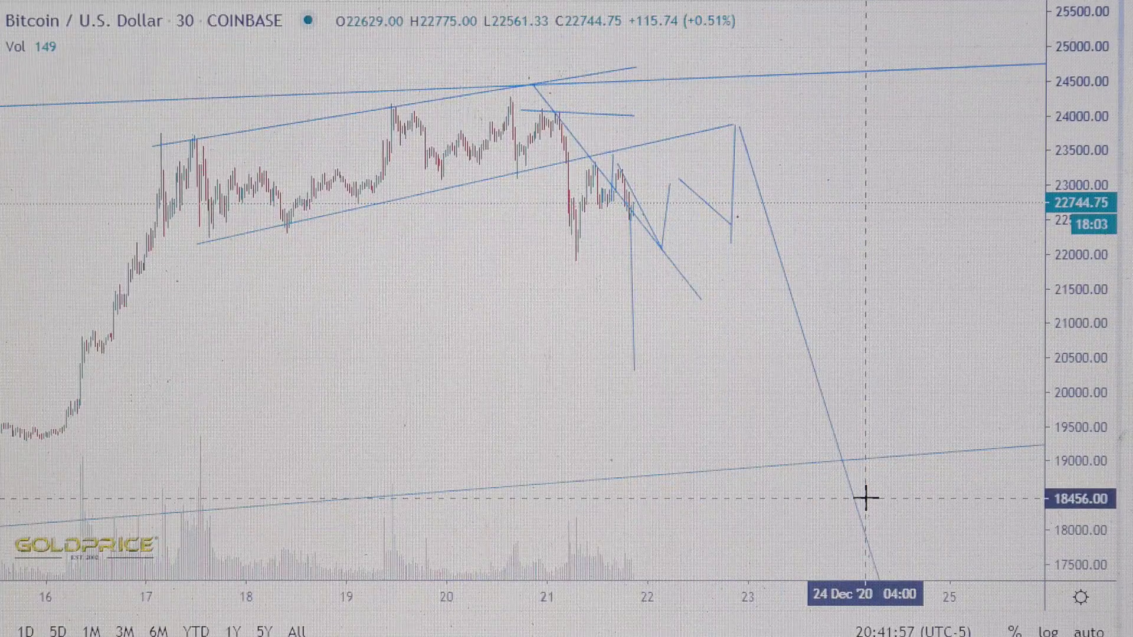
scroll(866, 499, down, 3)
scroll(857, 485, down, 3)
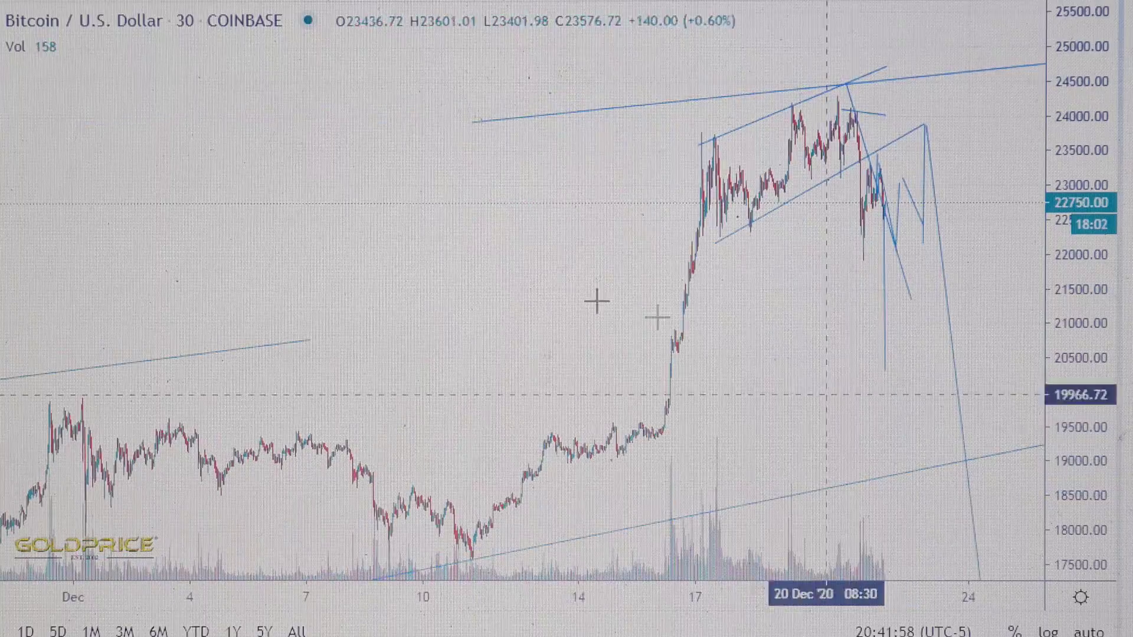
drag(367, 173, 326, 138)
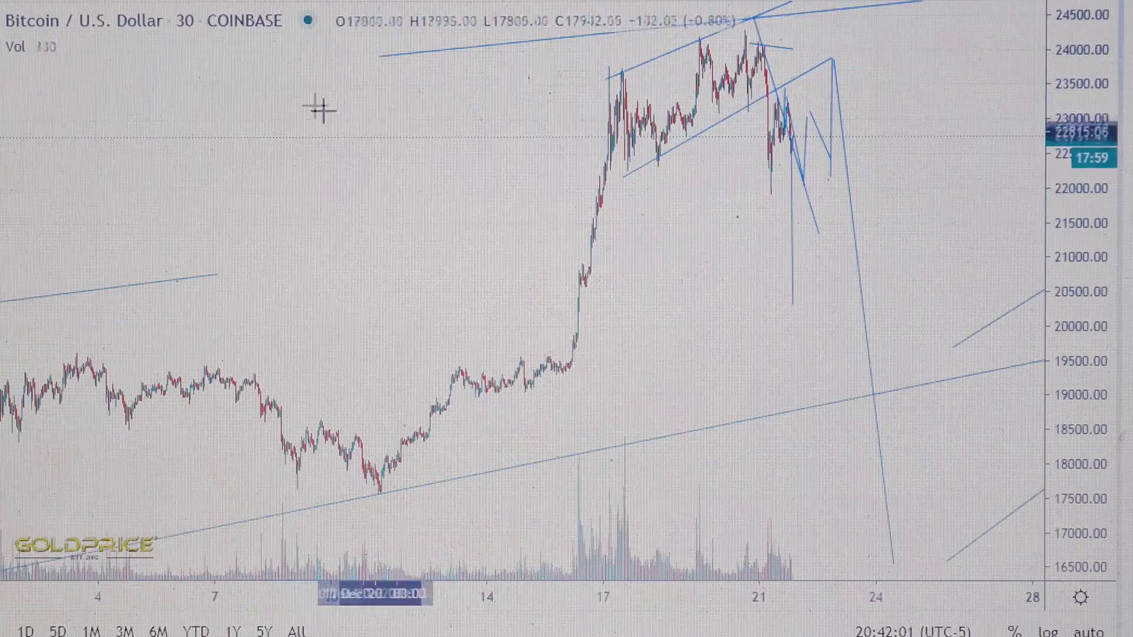
Step: Switch the Bitcoin chart to the 4-hour interval and inspect the projected December drop below the rising trend line
click(229, 1)
scroll(561, 248, up, 5)
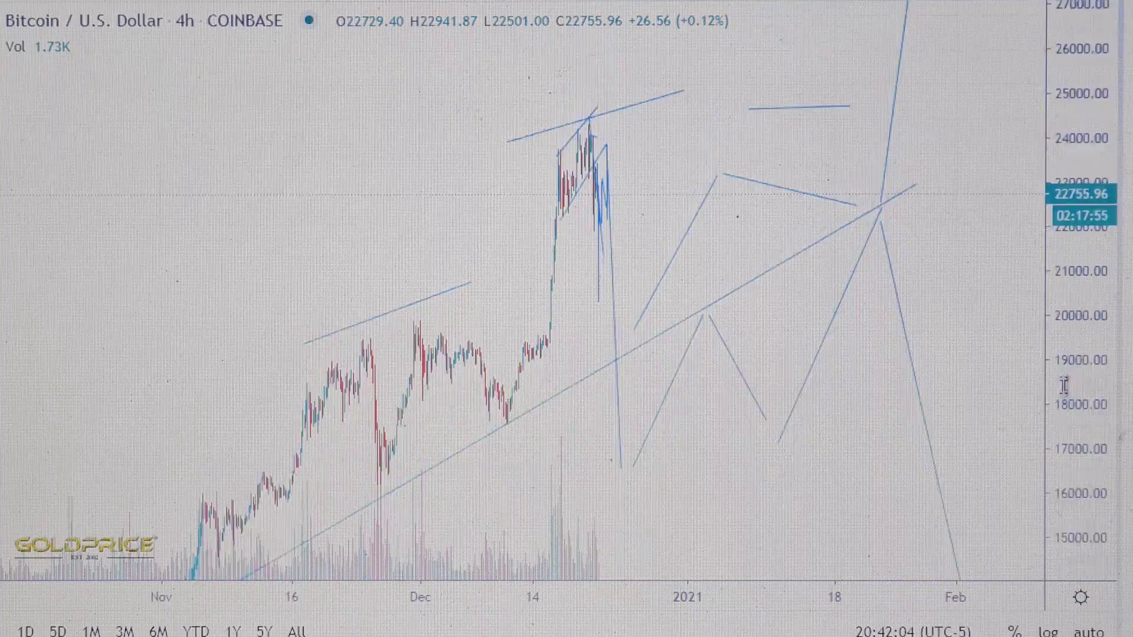
drag(497, 183, 500, 137)
scroll(501, 230, down, 5)
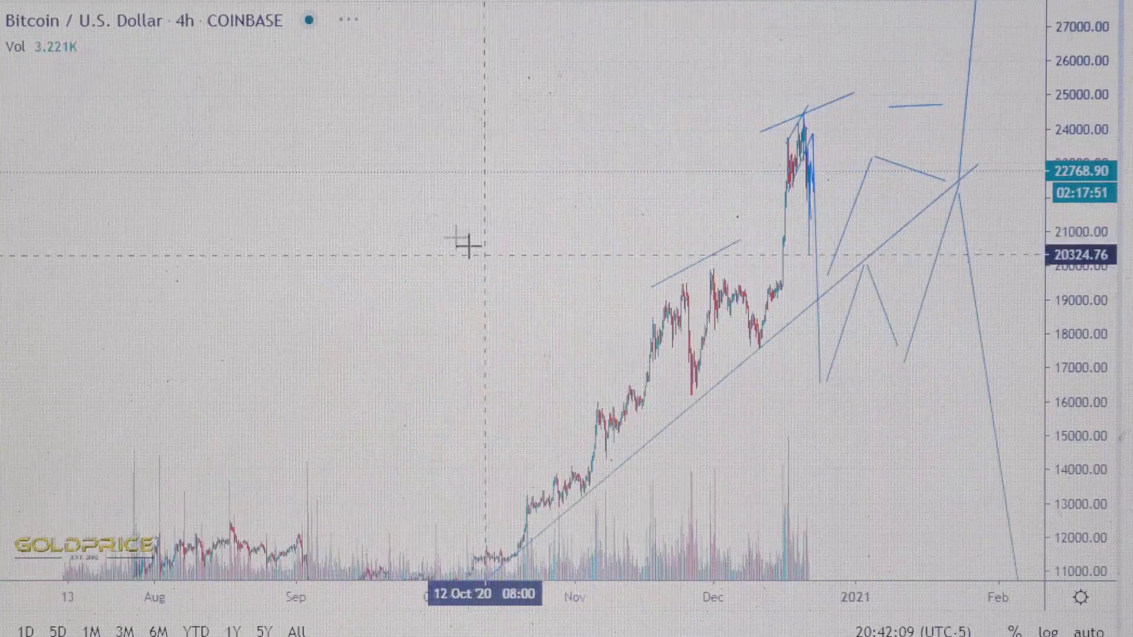
drag(463, 243, 319, 133)
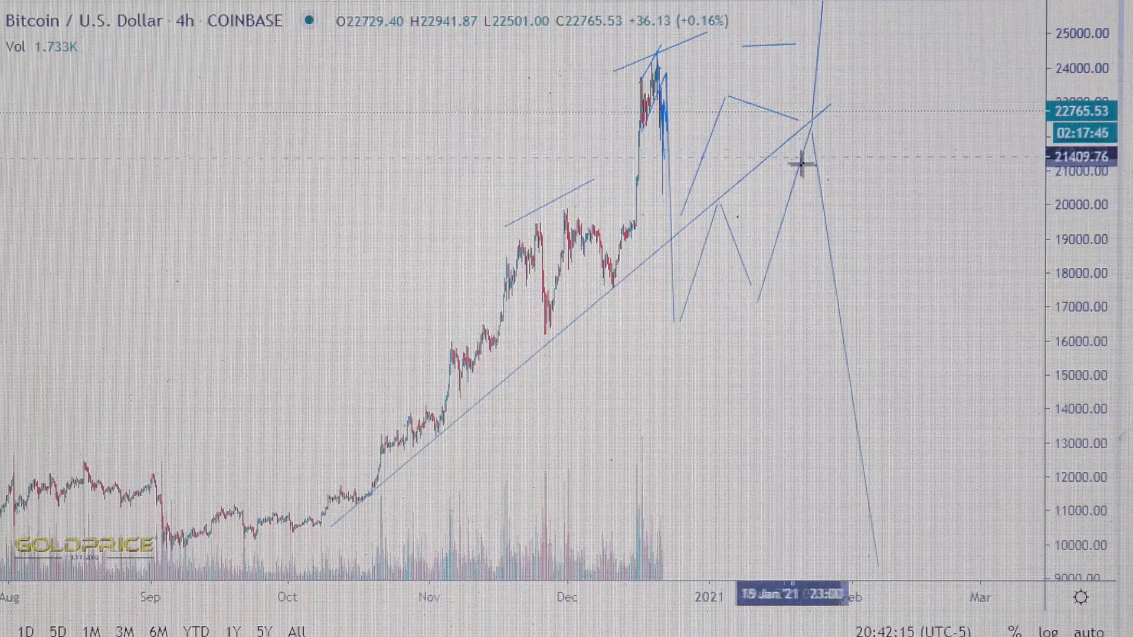
scroll(812, 221, up, 3)
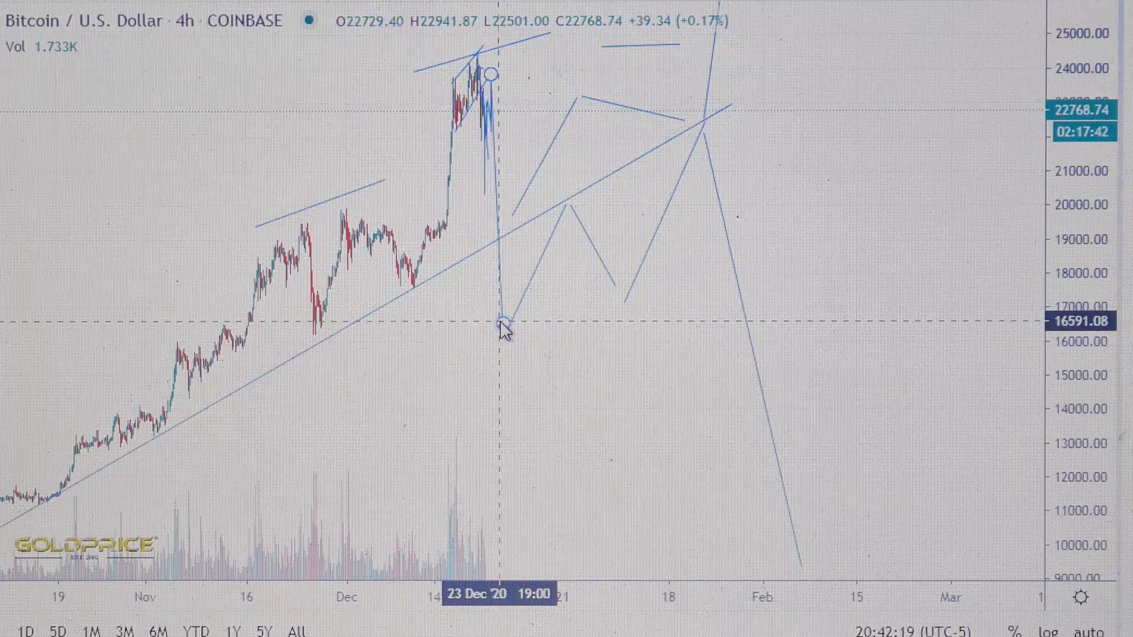
drag(483, 332, 521, 344)
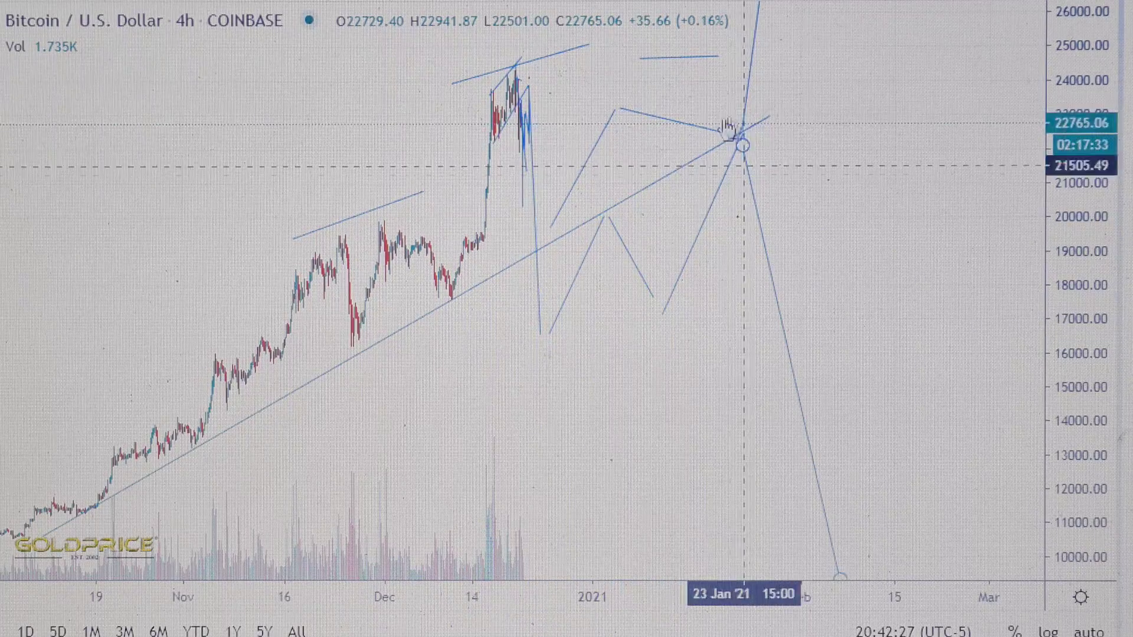
Step: Examine the upward and downward projection lines that diverge from the rising trend line in late January 2021
drag(865, 177, 835, 387)
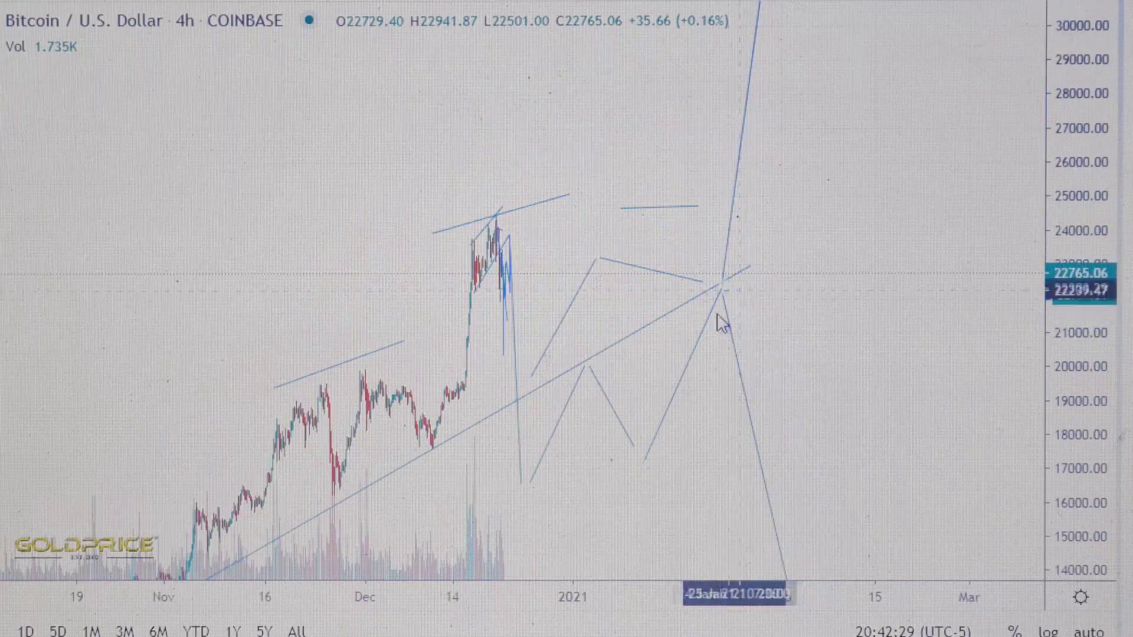
drag(1085, 186, 1032, 387)
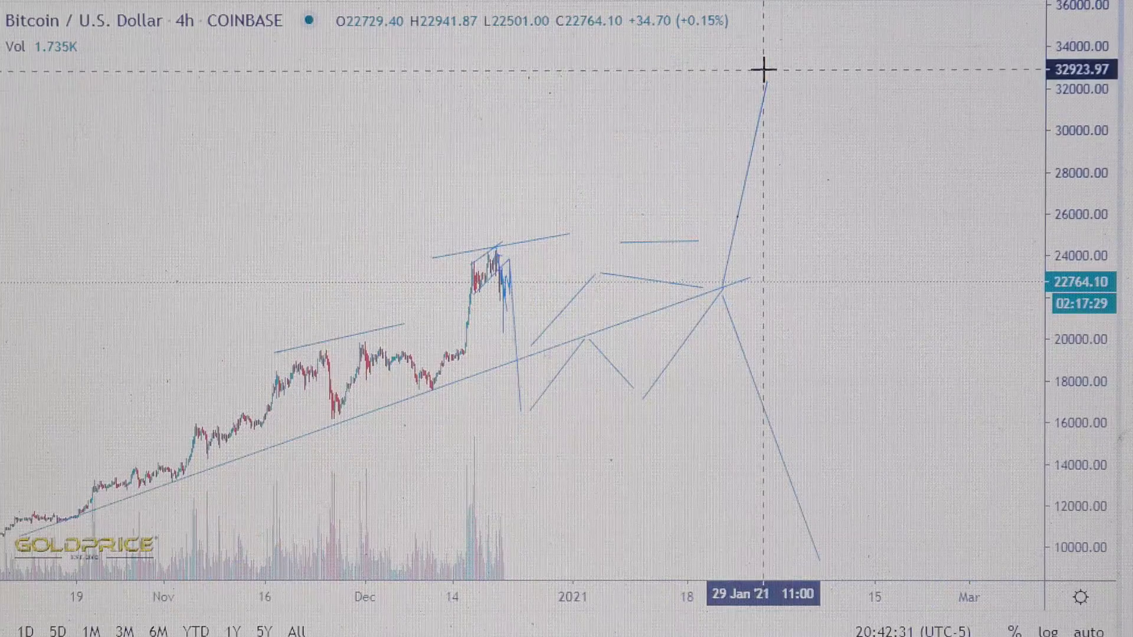
drag(806, 240, 807, 230)
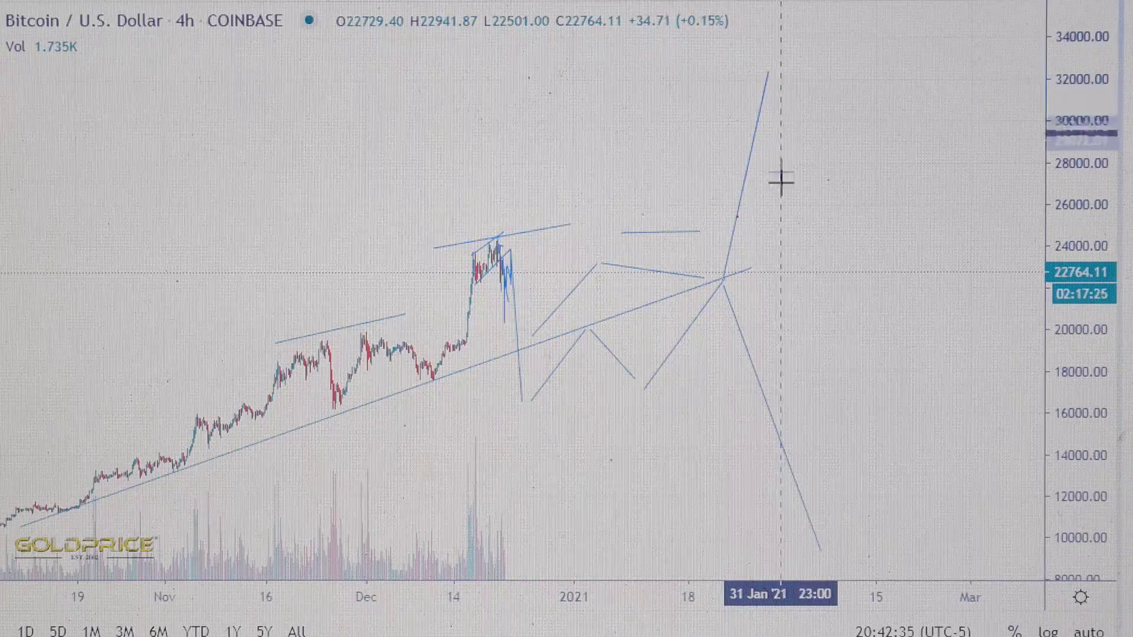
drag(835, 231, 867, 190)
scroll(929, 342, up, 4)
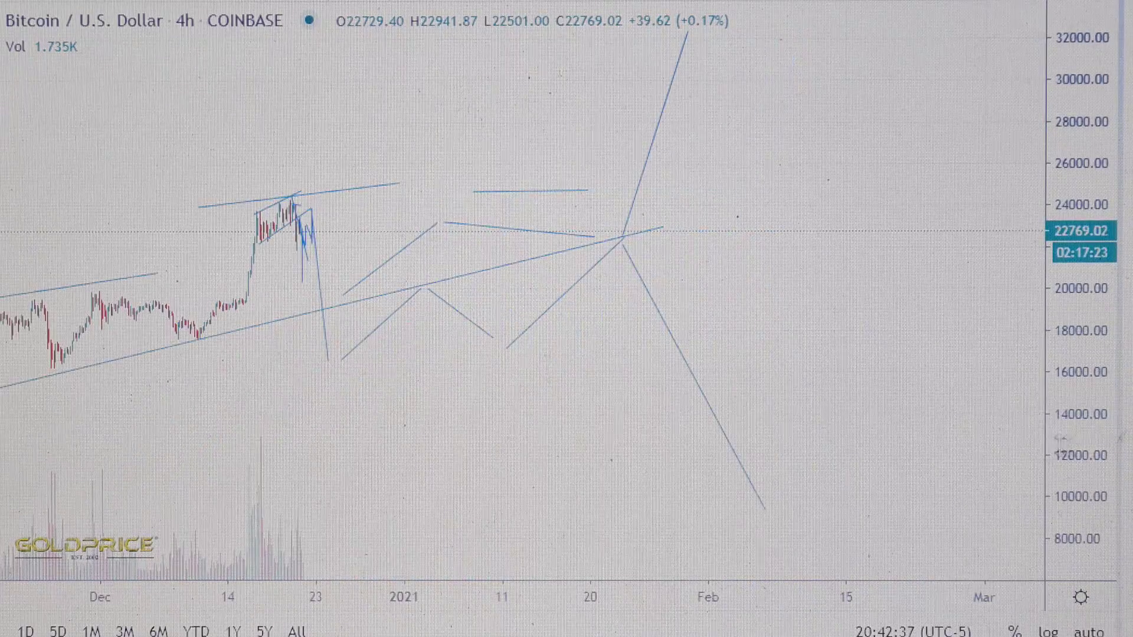
drag(1060, 438, 1108, 253)
scroll(663, 222, down, 3)
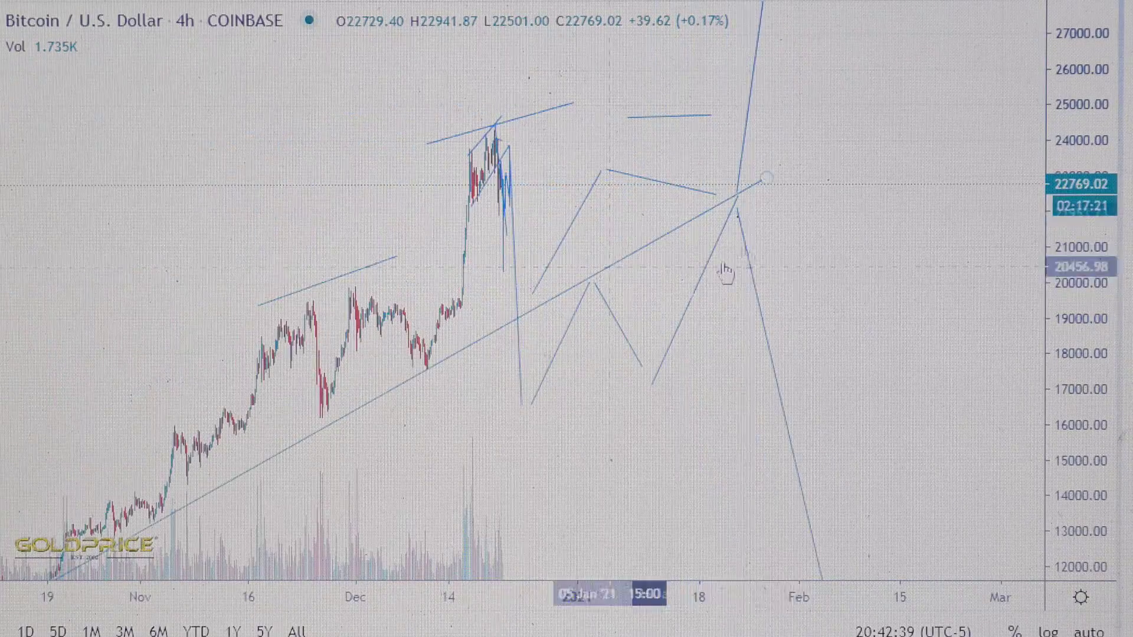
drag(893, 271, 910, 203)
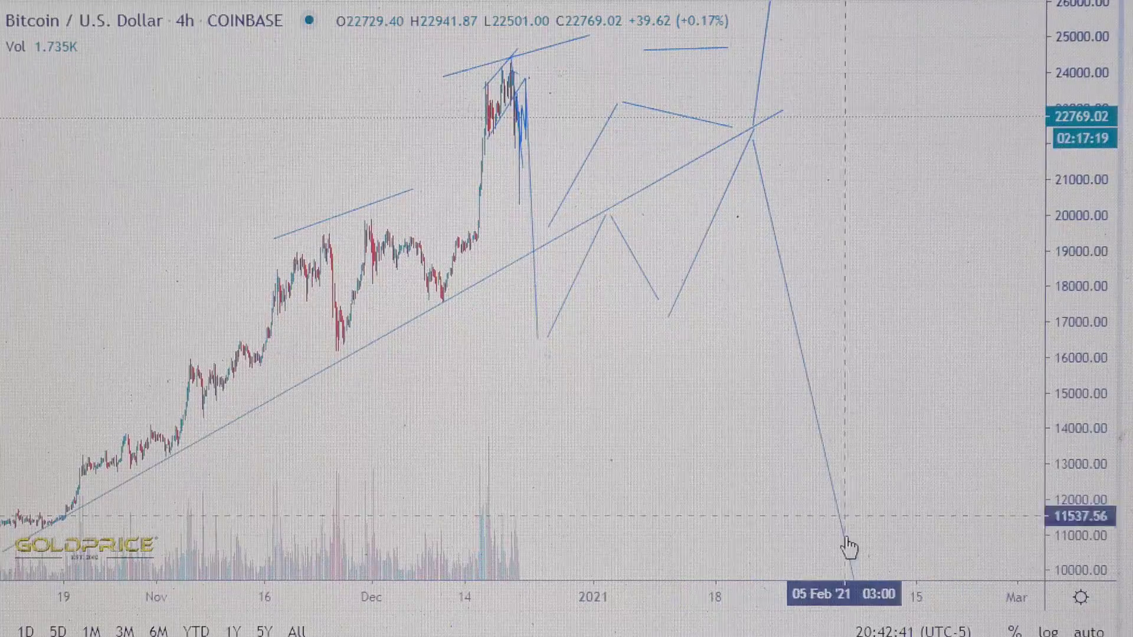
drag(1064, 436, 1092, 478)
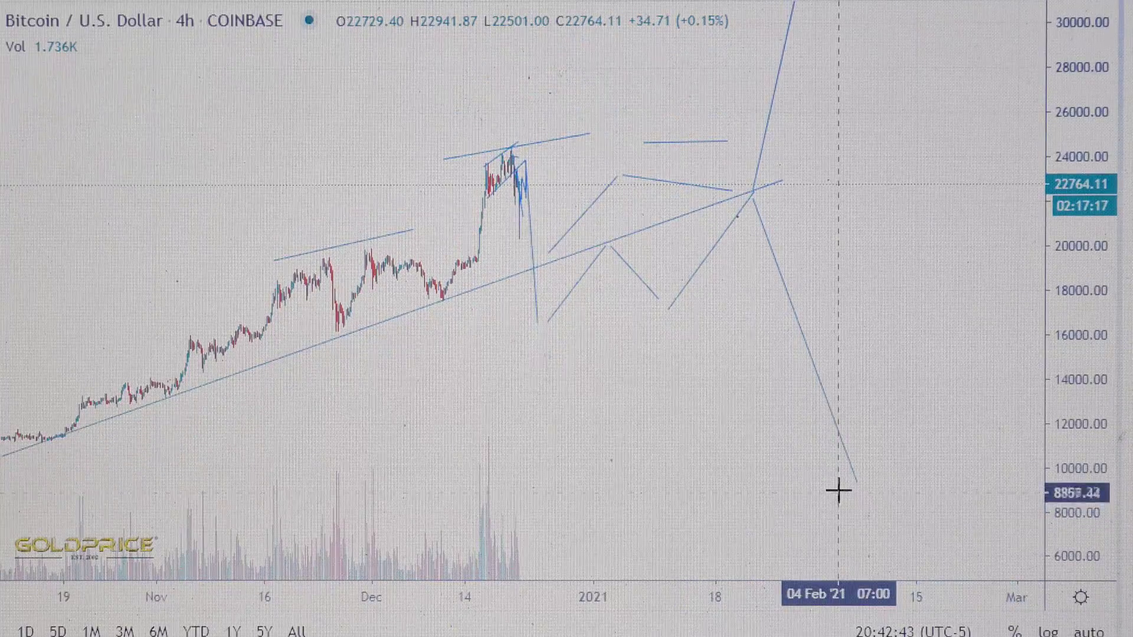
Step: Review the long rising trend line from October on the 4-hour Bitcoin chart against the earlier price history
scroll(845, 487, down, 2)
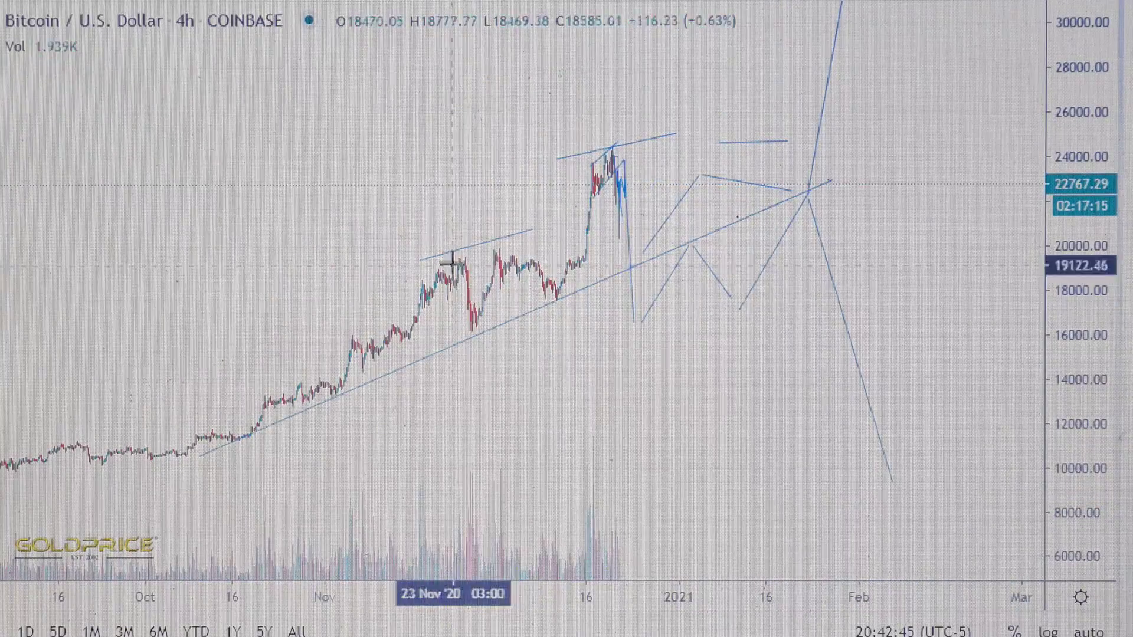
click(393, 373)
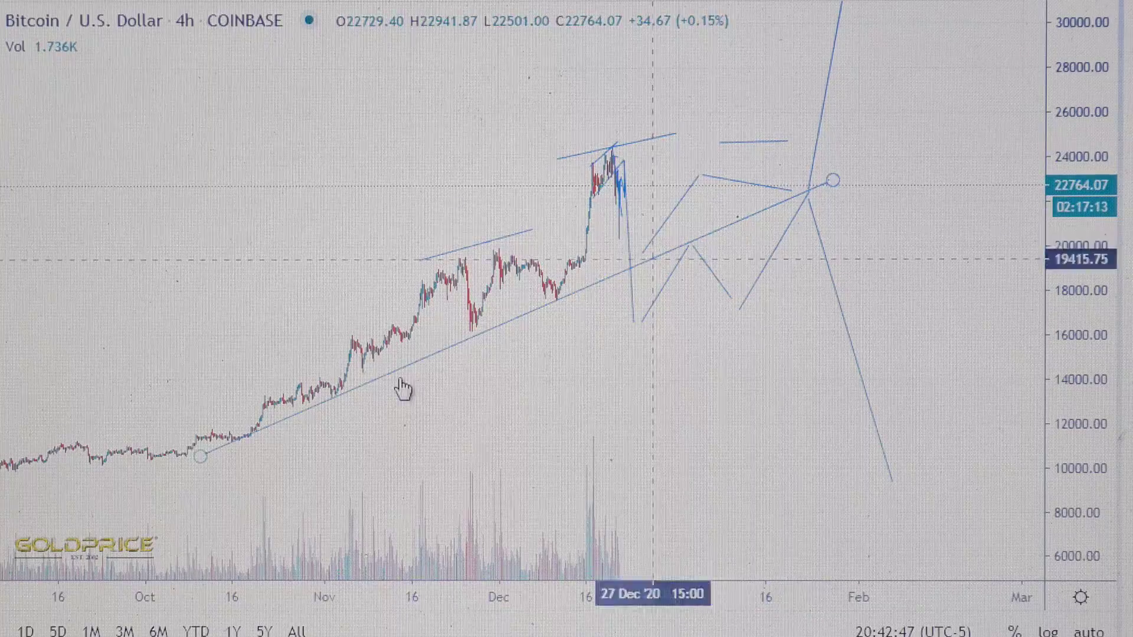
scroll(541, 214, down, 3)
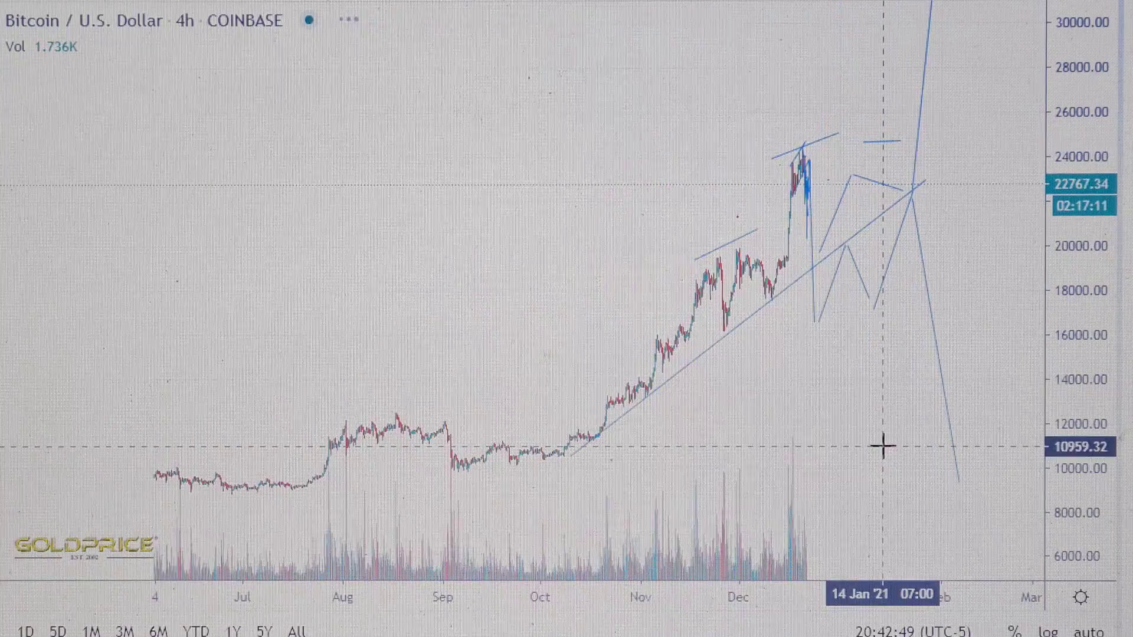
scroll(832, 407, up, 3)
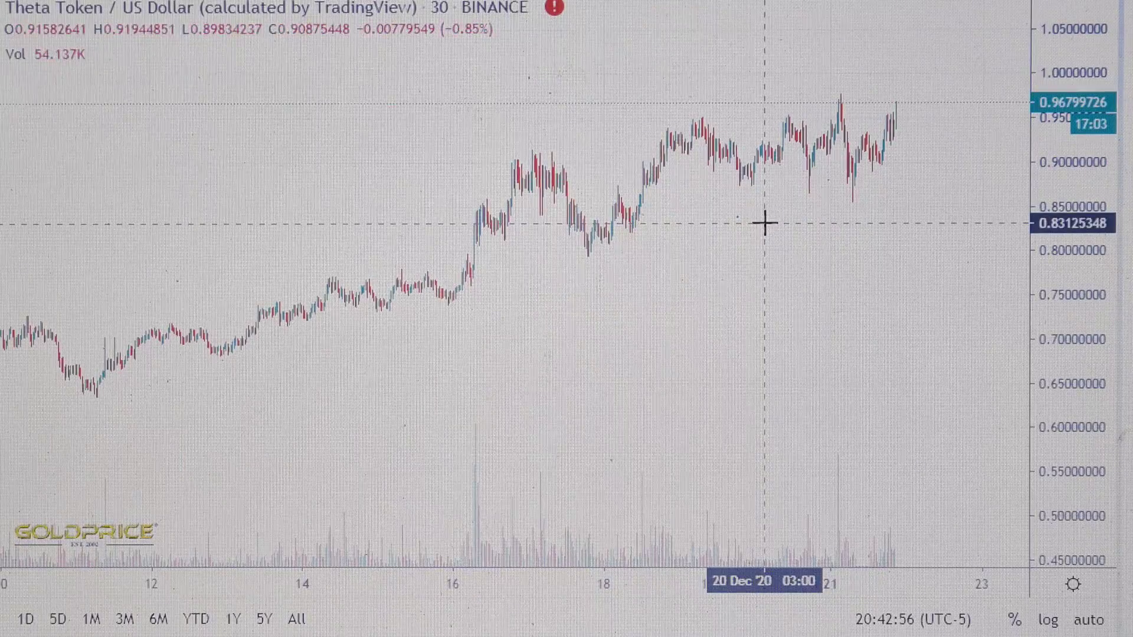
Step: Draw a trend line on the 30-minute Theta Token chart from the 17 Dec low at about 0.802 to about 0.978 on 22 Dec
scroll(762, 223, down, 5)
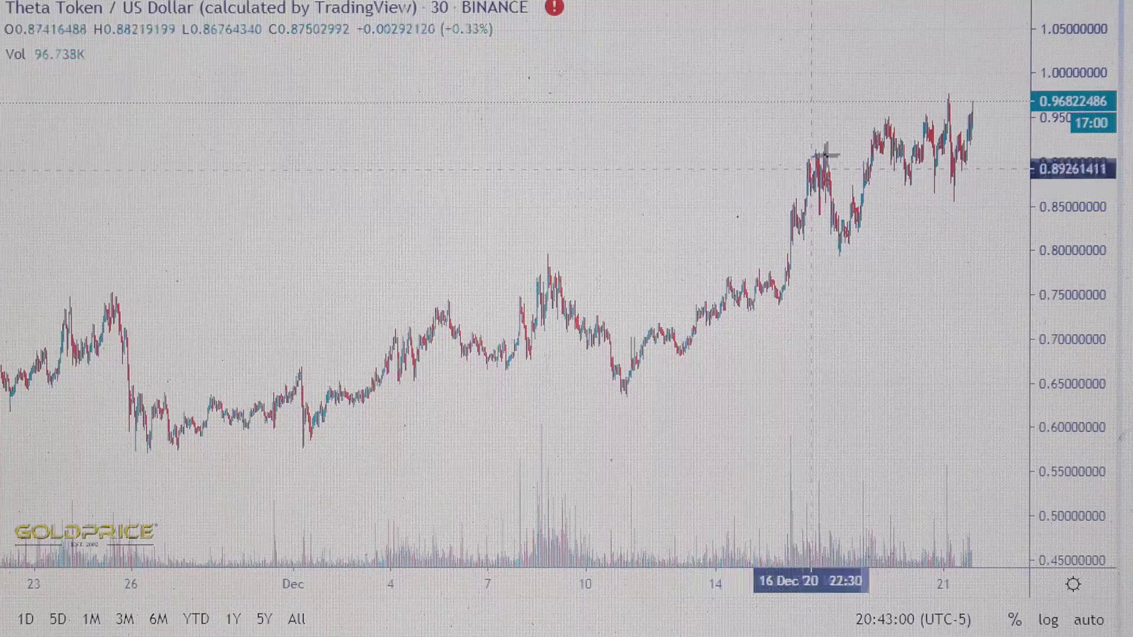
scroll(895, 286, up, 5)
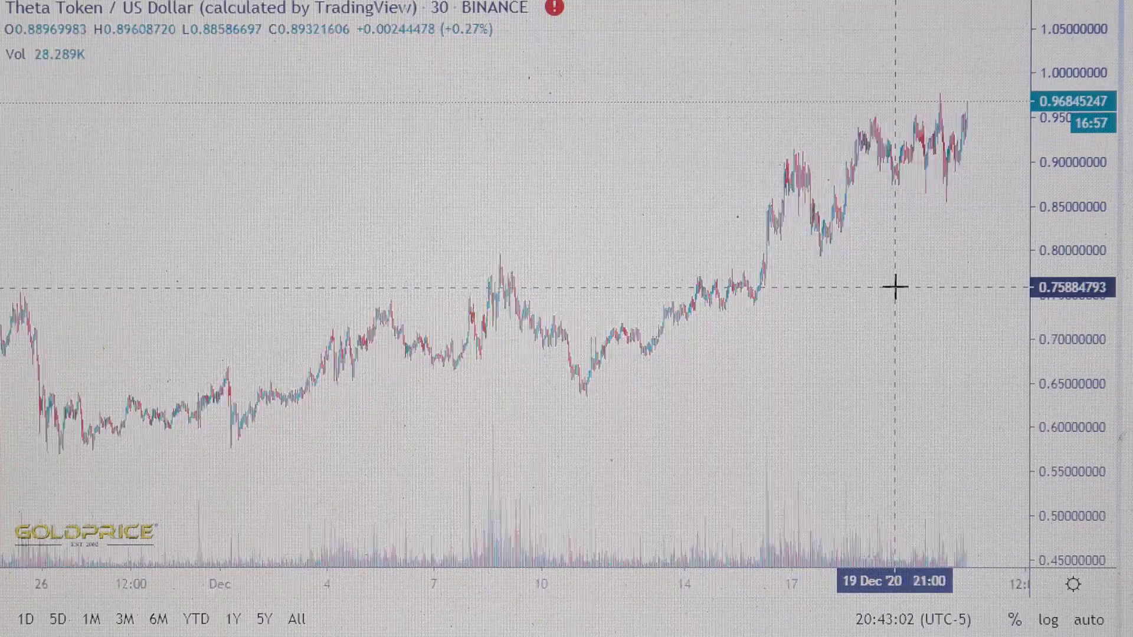
scroll(890, 277, up, 4)
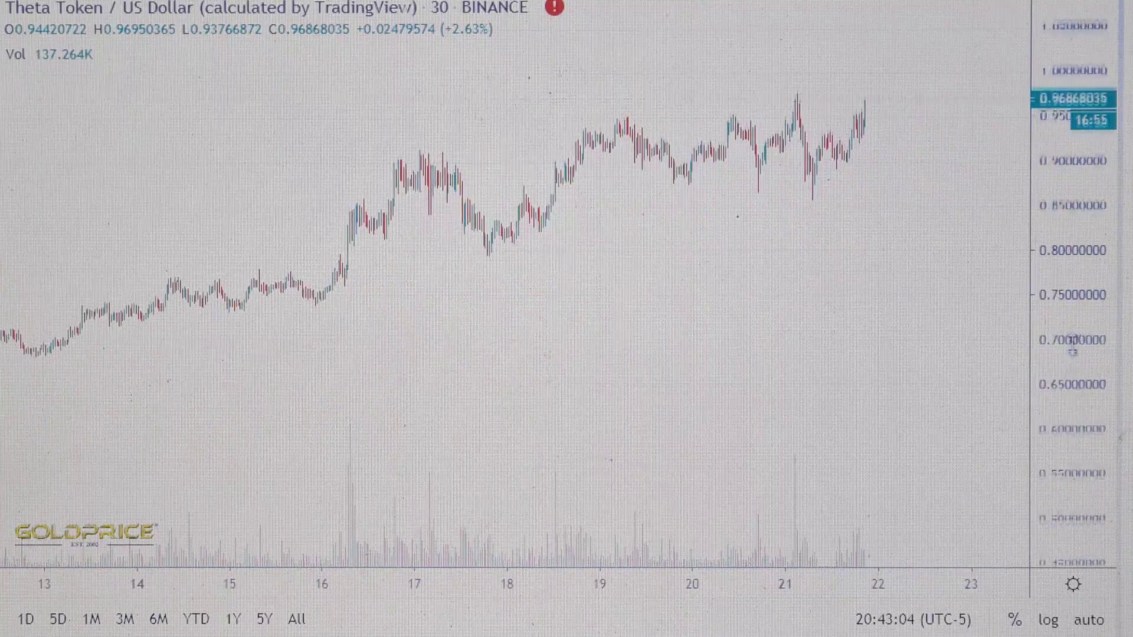
drag(1073, 346, 1068, 183)
drag(941, 277, 897, 398)
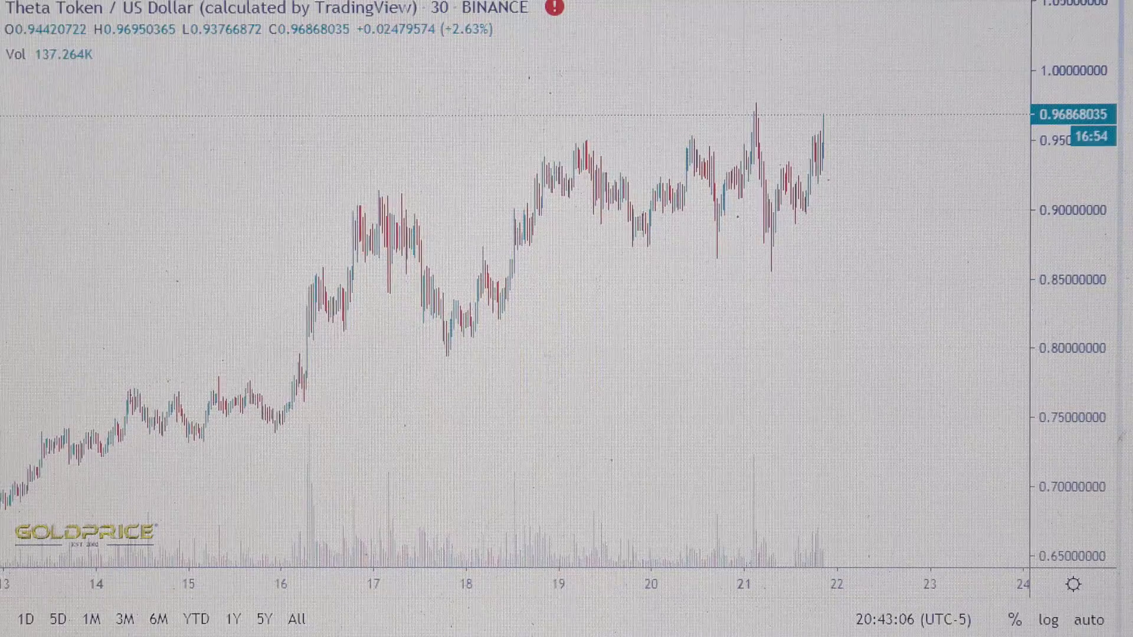
click(2, 14)
click(75, 6)
click(448, 346)
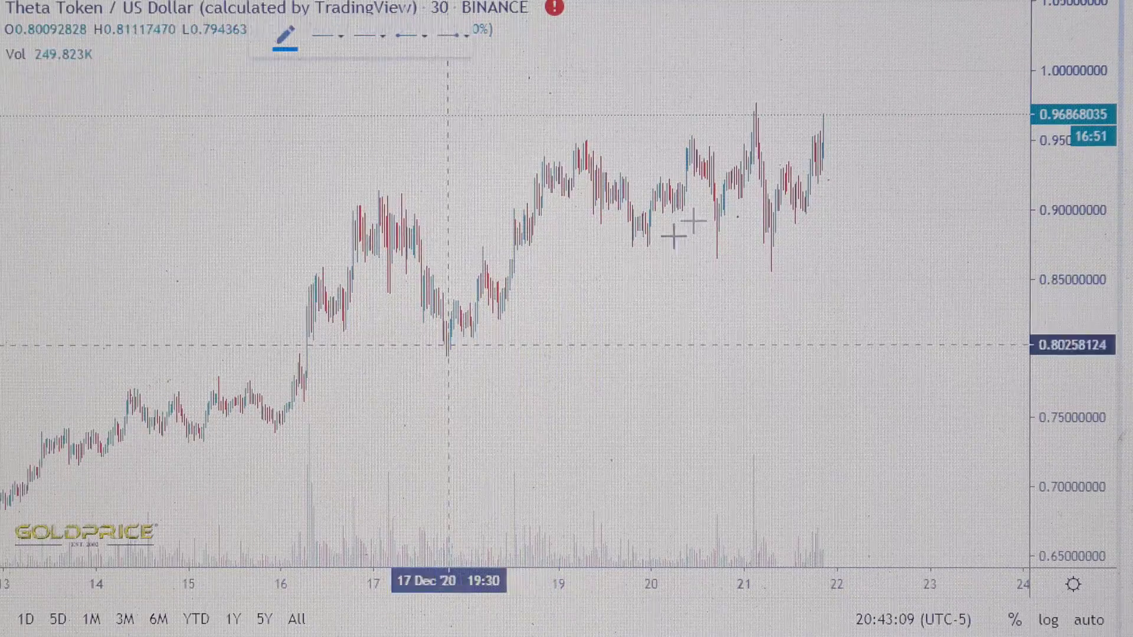
click(842, 102)
Step: Compare the rising trend line with the recent candles and the earlier December prices on the Theta Token chart
scroll(782, 296, up, 3)
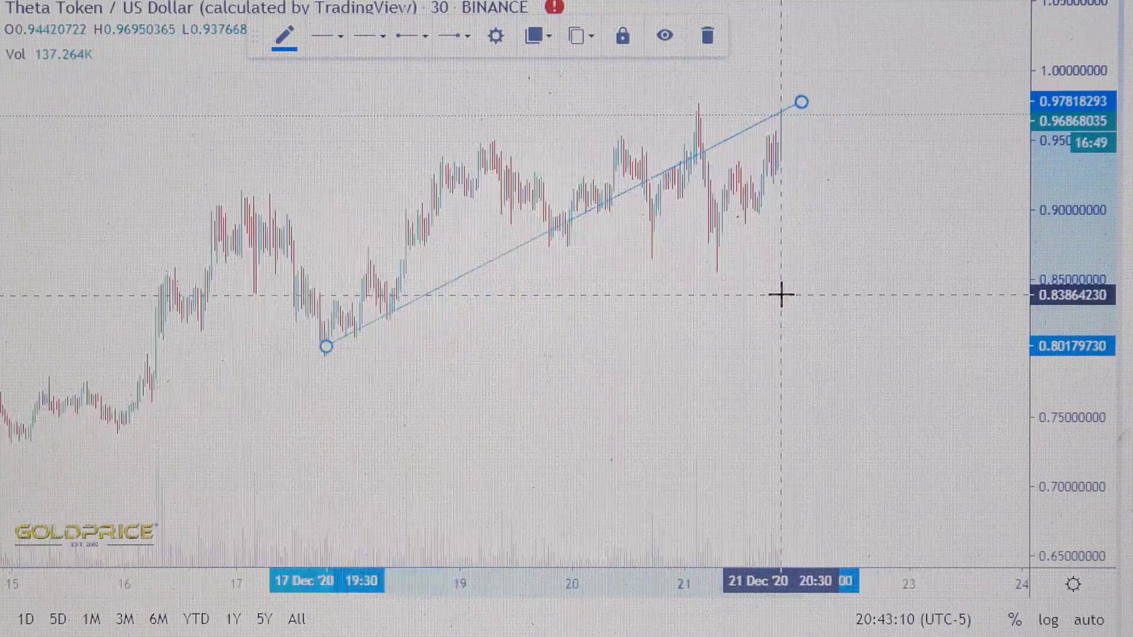
drag(904, 353, 910, 361)
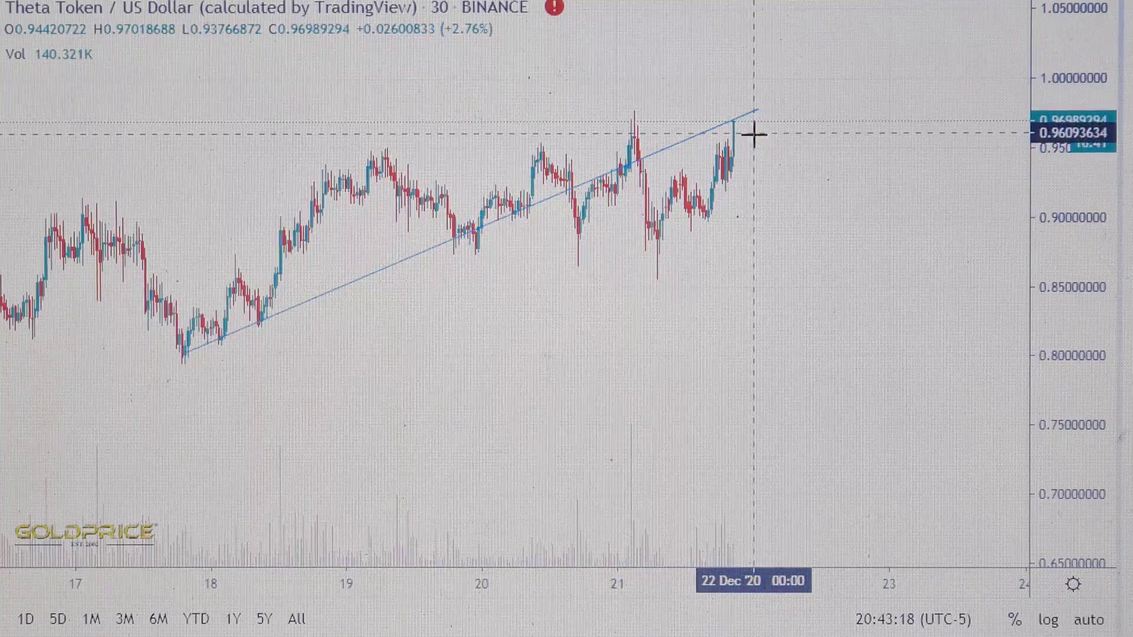
scroll(754, 135, down, 5)
scroll(814, 124, down, 3)
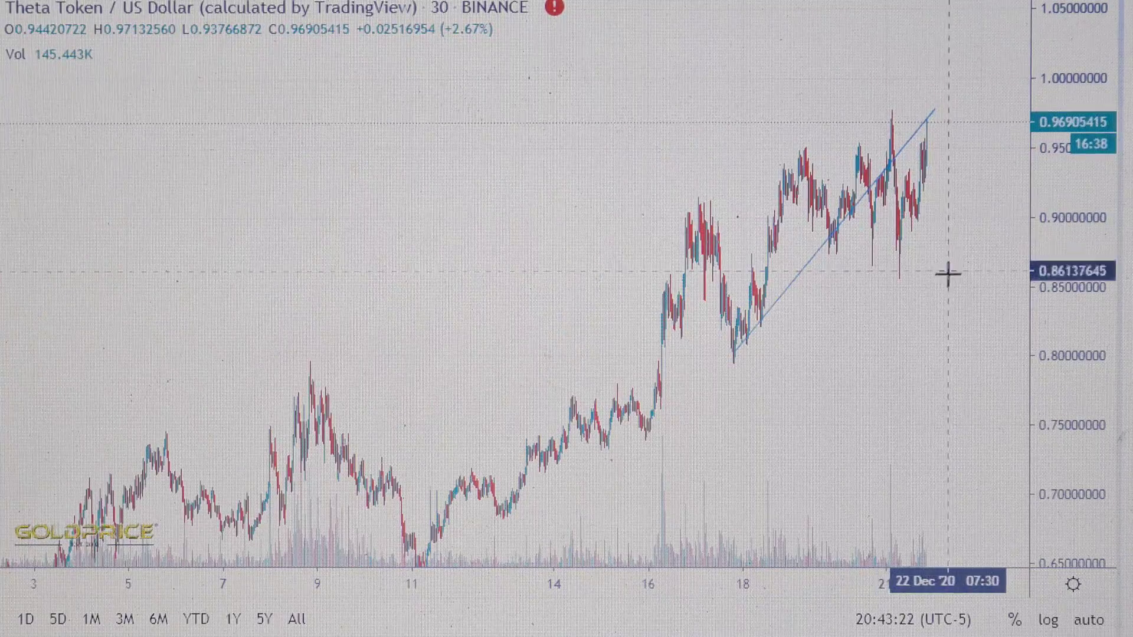
scroll(936, 278, up, 5)
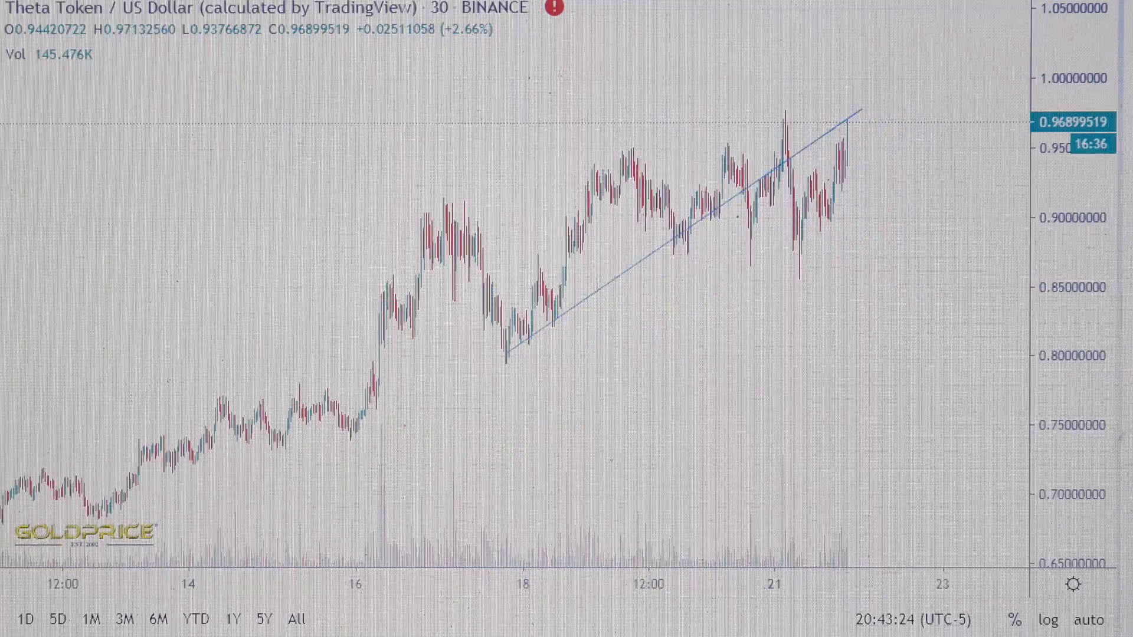
Step: Draw a short rising line above the mid-December peaks, from about 0.914 on 16 Dec to about 0.929 on 17 Dec
click(2, 14)
click(12, 17)
click(373, 200)
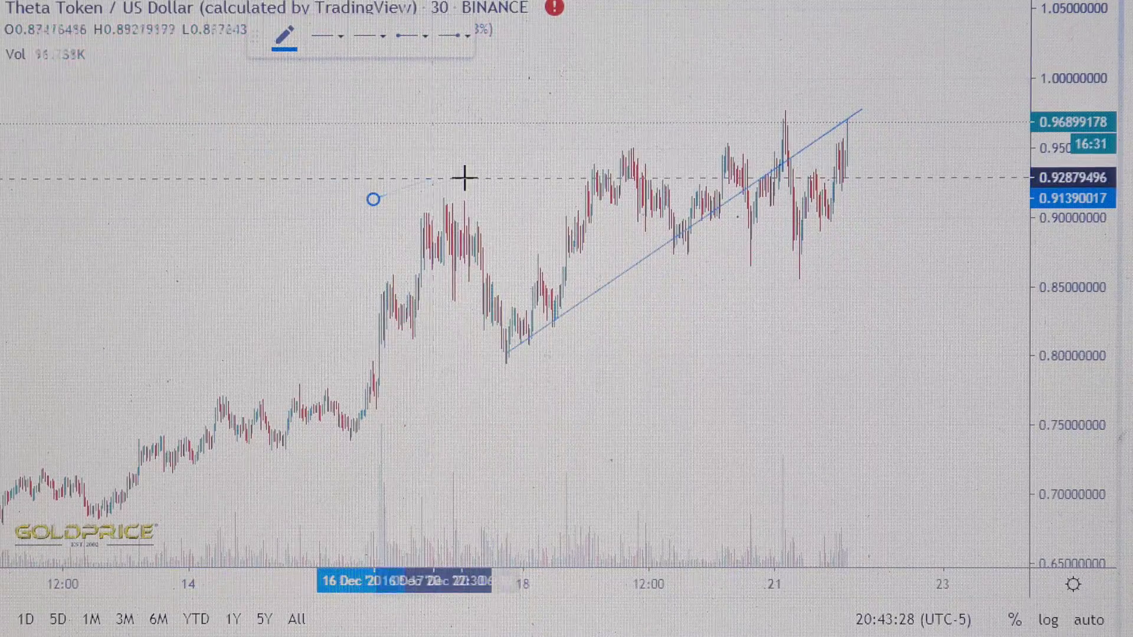
click(464, 178)
Step: Draw a short, nearly level trend line just above the 19 Dec peak on the Theta Token chart
click(3, 13)
click(26, 11)
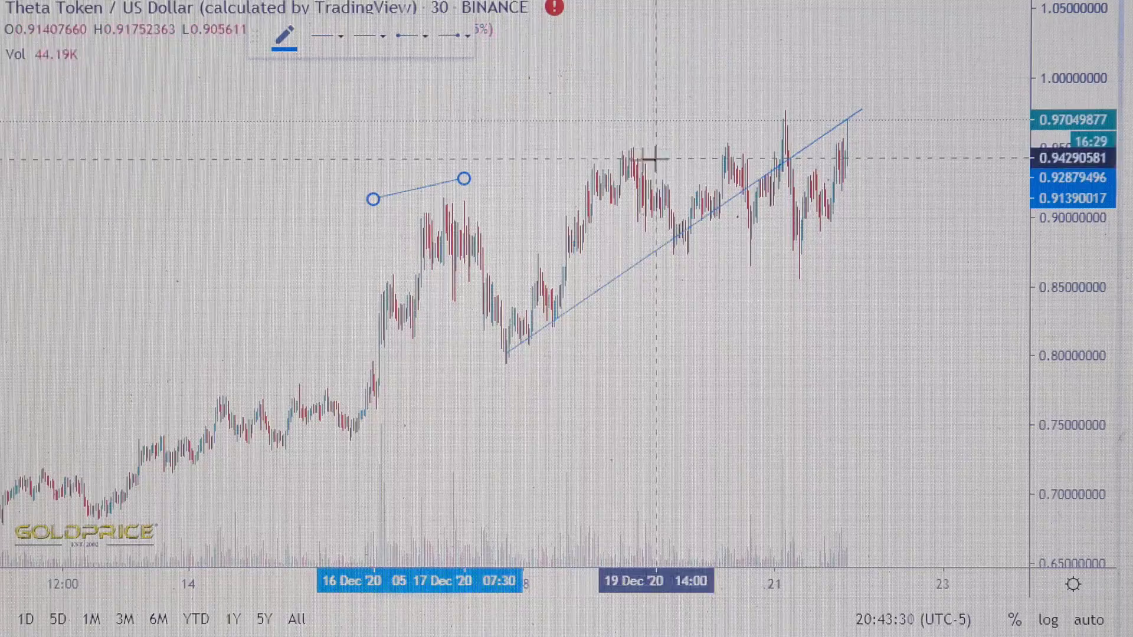
click(566, 145)
Step: Draw a falling trend line from about 0.988 on 19 Dec to about 0.959 on 22 Dec
click(3, 16)
click(52, 17)
click(677, 96)
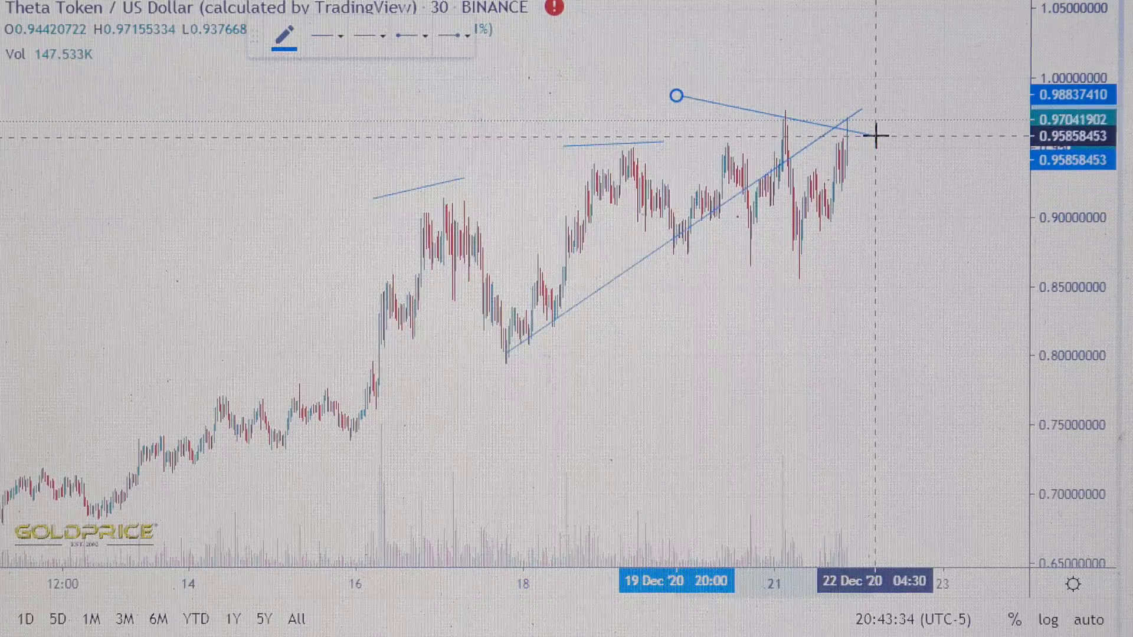
Step: Draw a rising trend line from the 11 Dec low to about 0.981 on 22 Dec, and move its start to about 0.649 on 13 Dec
scroll(875, 260, down, 5)
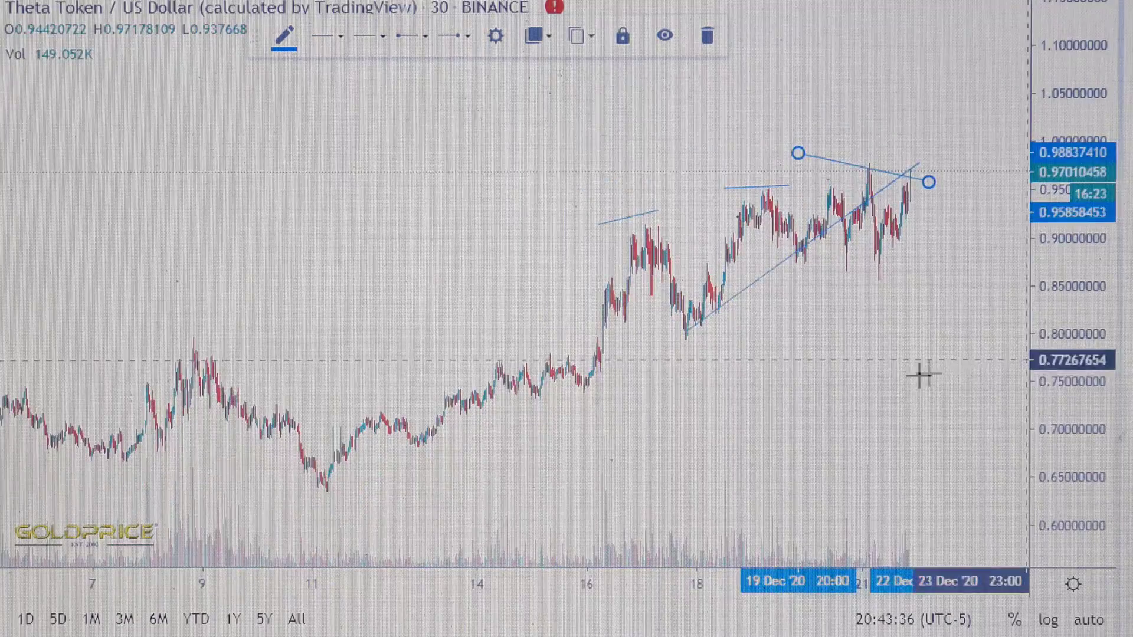
drag(812, 288, 754, 281)
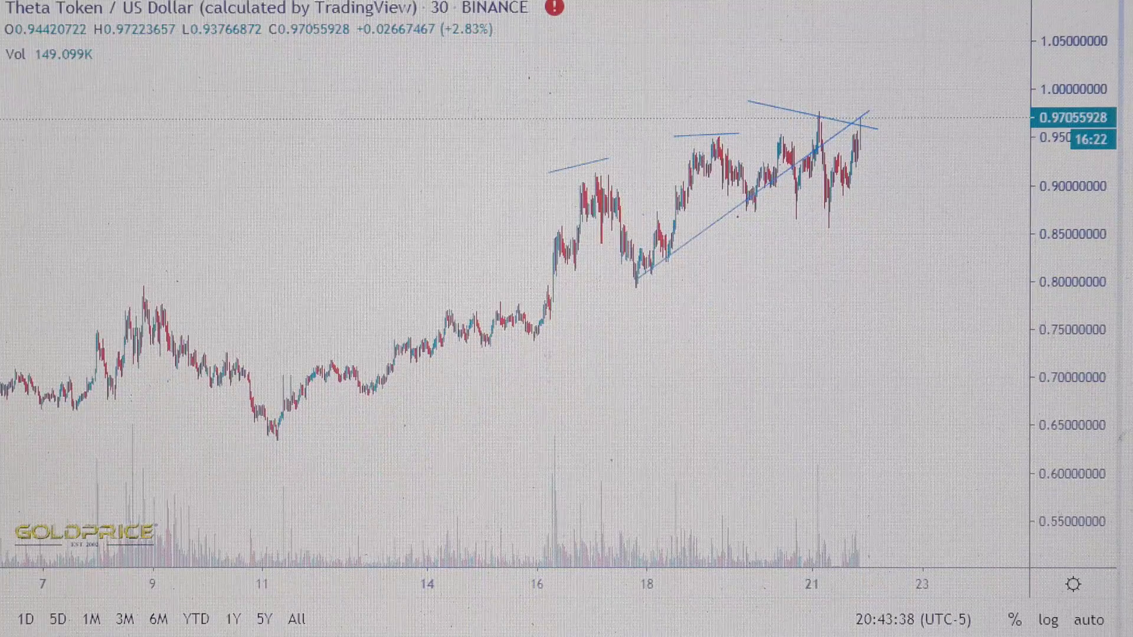
click(4, 18)
click(27, 9)
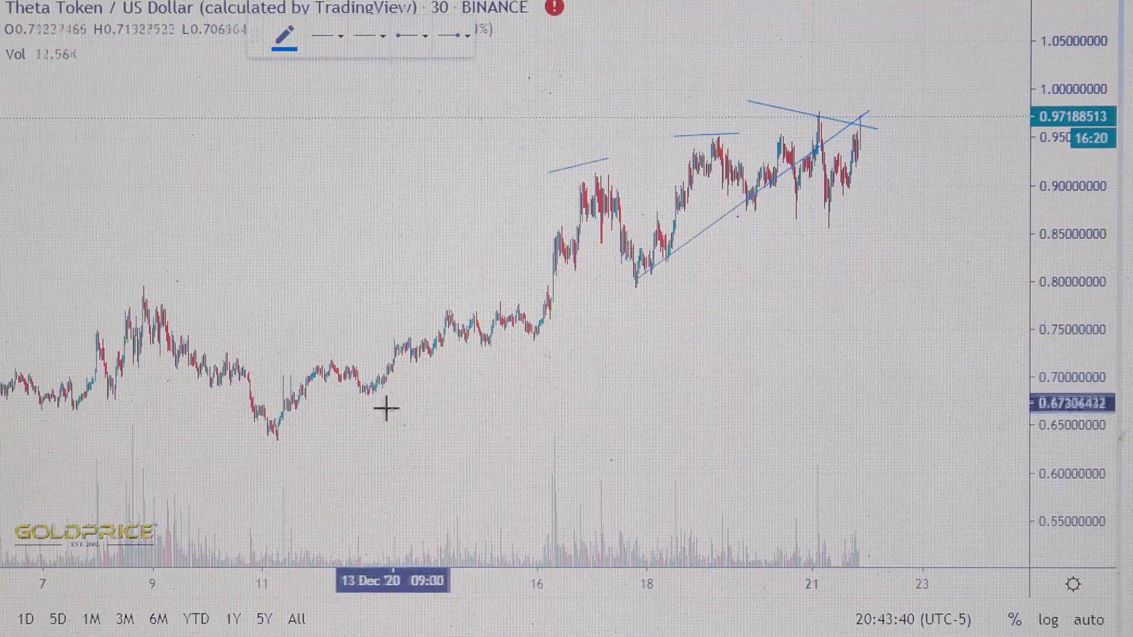
click(284, 442)
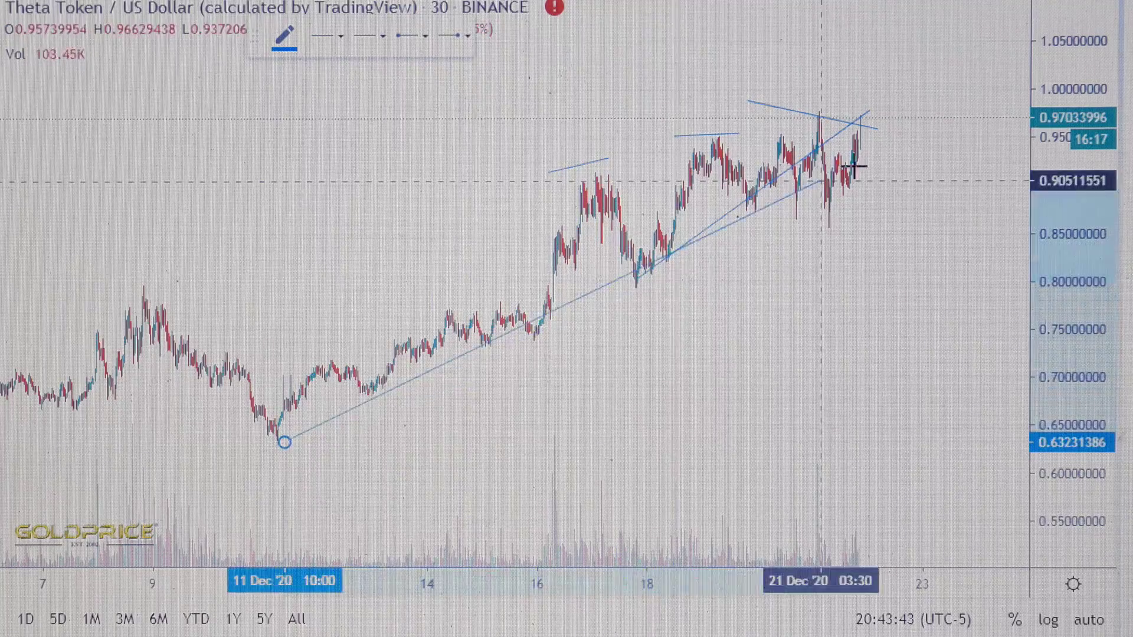
click(895, 109)
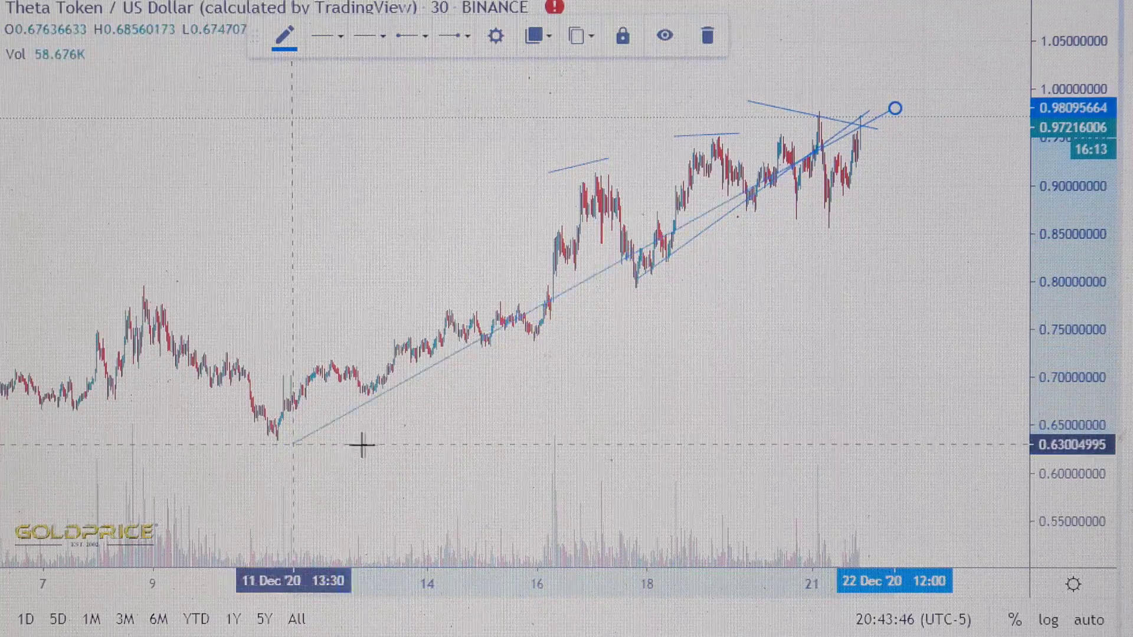
drag(357, 446, 393, 435)
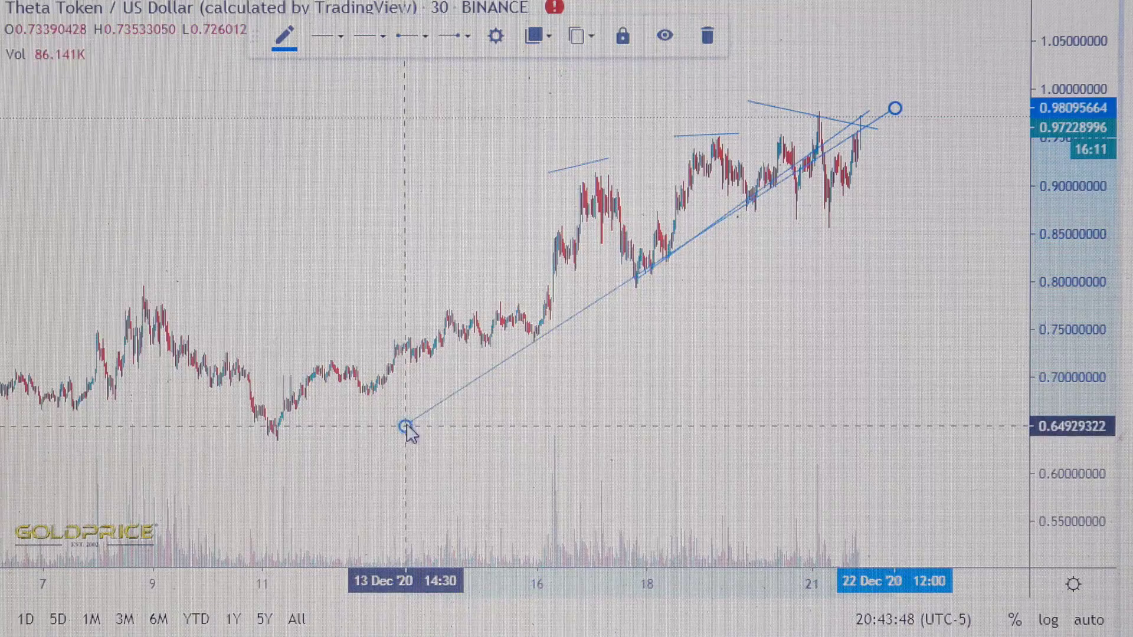
Step: Draw a long, shallow rising trend line from below the early-December low to about 0.842 on 25 Dec
scroll(409, 448, down, 5)
drag(1056, 325, 1018, 485)
drag(805, 427, 752, 458)
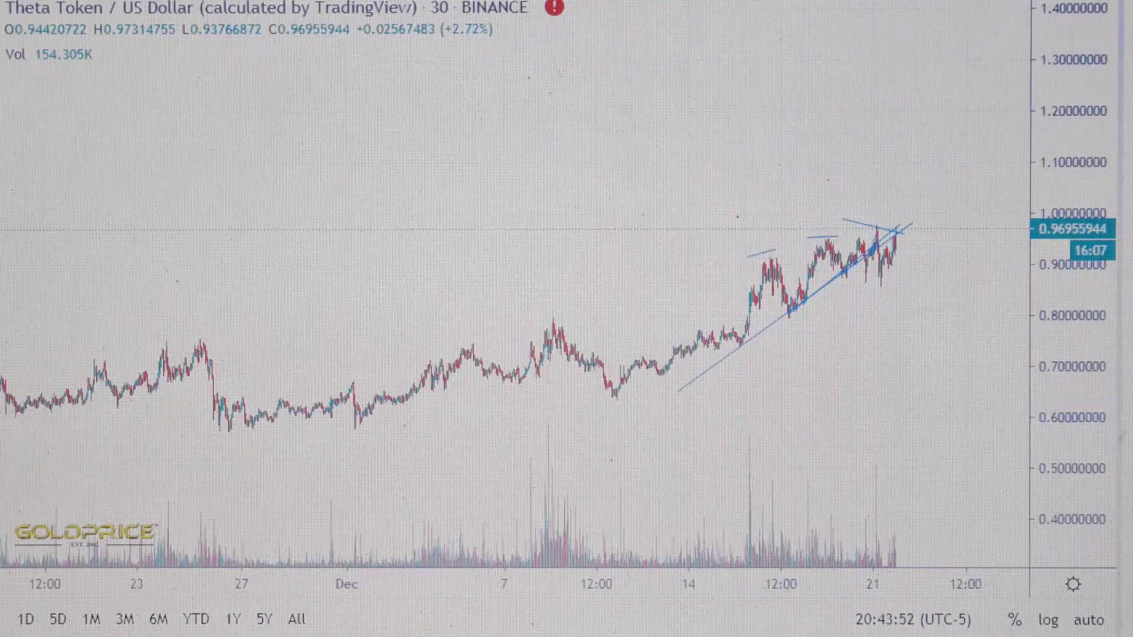
click(2, 7)
click(72, 8)
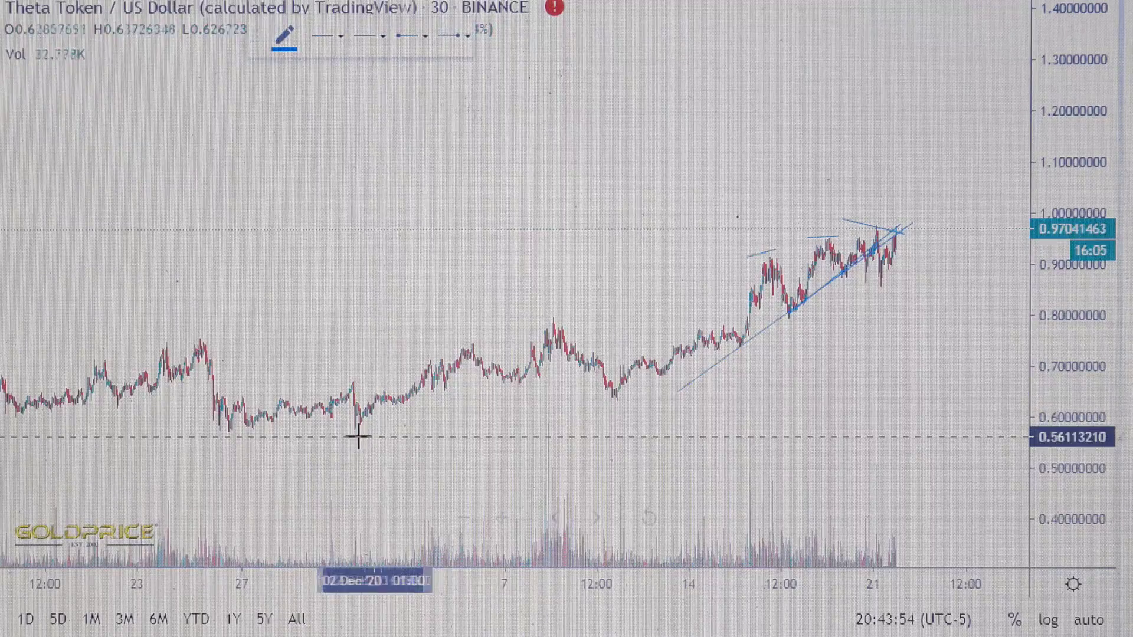
click(992, 293)
Step: Draw a steep downward projection line on 22 Dec from about 0.964 to about 0.809 on the long rising trend line
scroll(881, 431, up, 5)
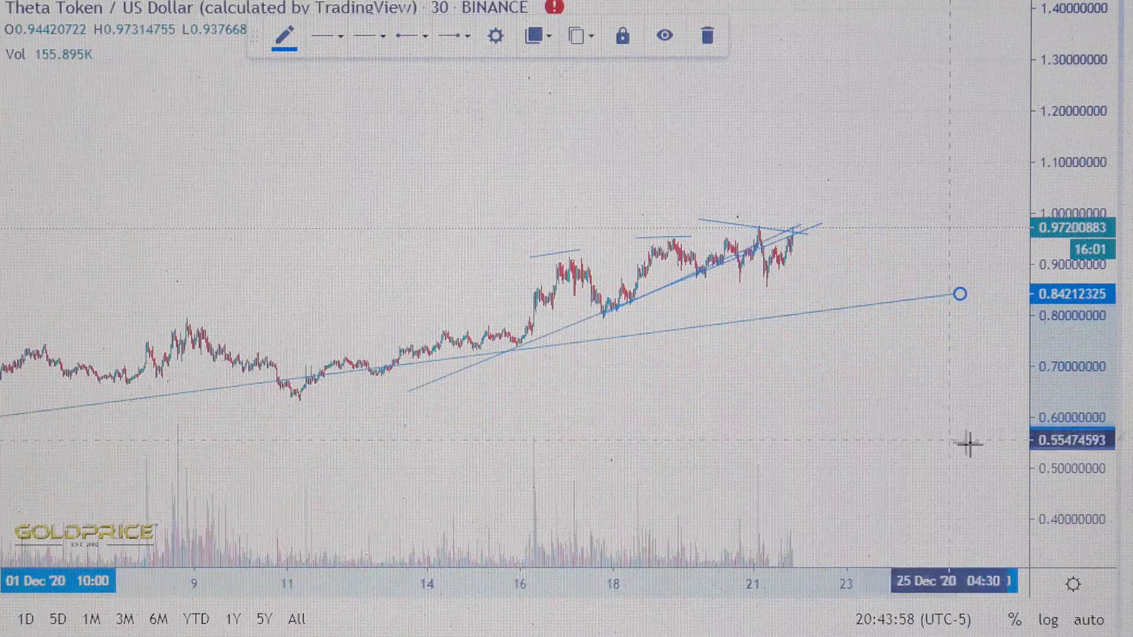
drag(1067, 419, 1072, 321)
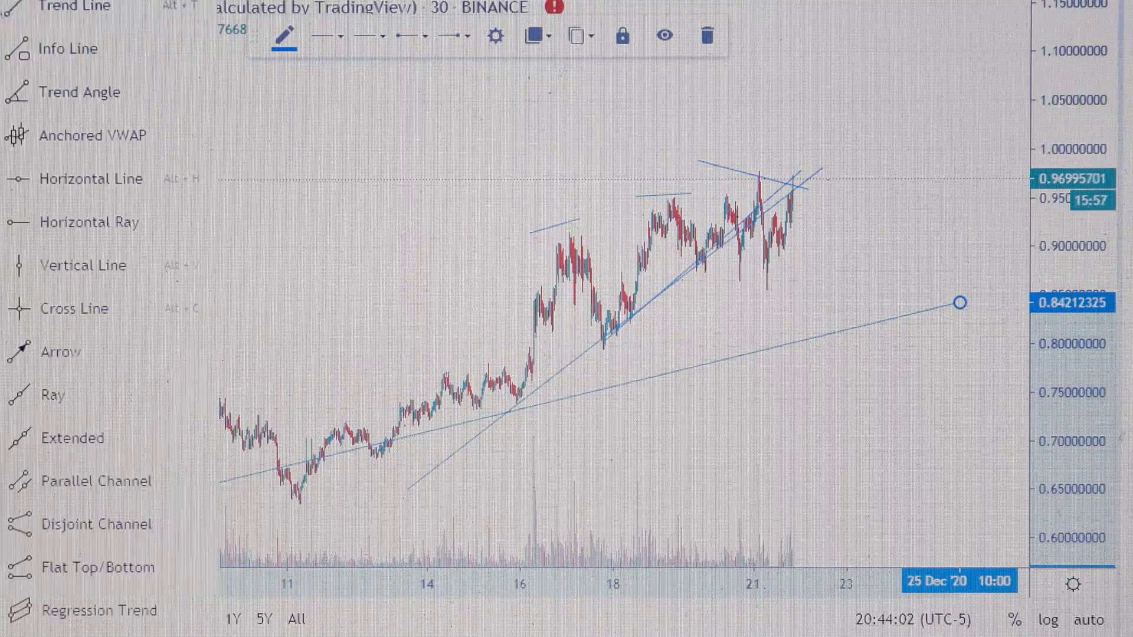
click(2, 47)
click(803, 184)
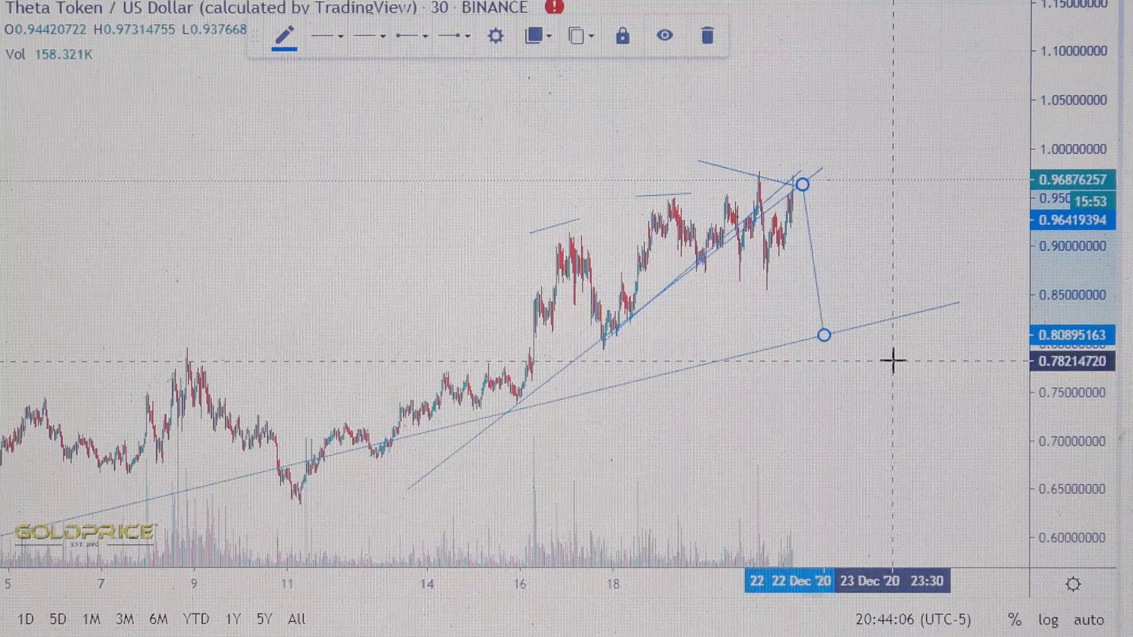
Step: Draw a rebound projection line between about 0.780 on 22 Dec and about 1.015 on 24 Dec
scroll(883, 458, down, 5)
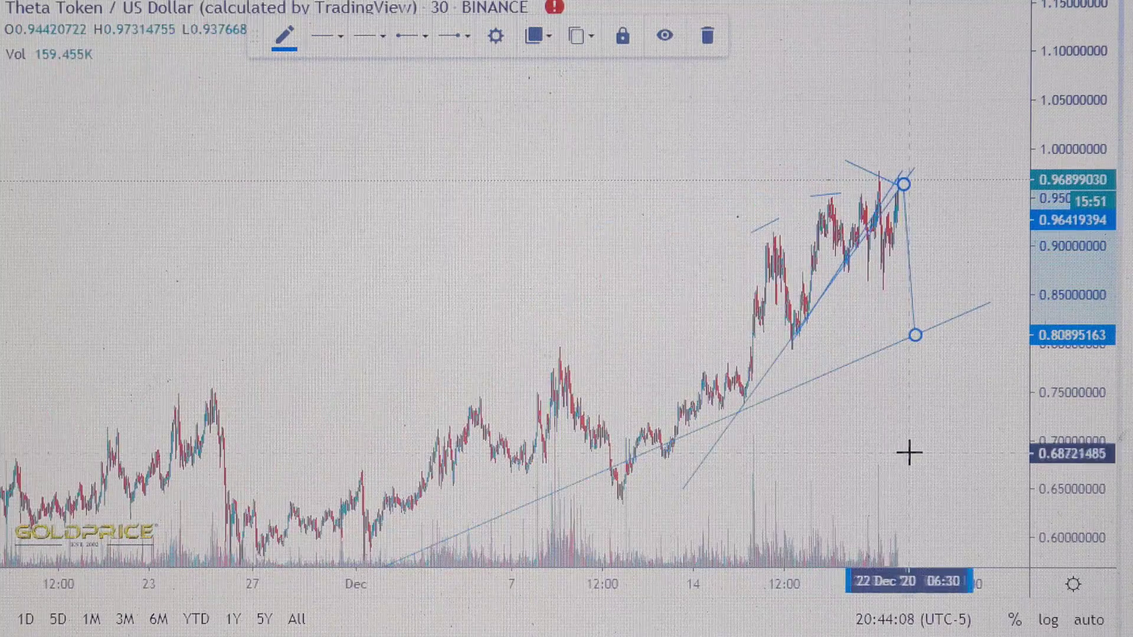
drag(909, 453, 905, 431)
drag(874, 394, 738, 370)
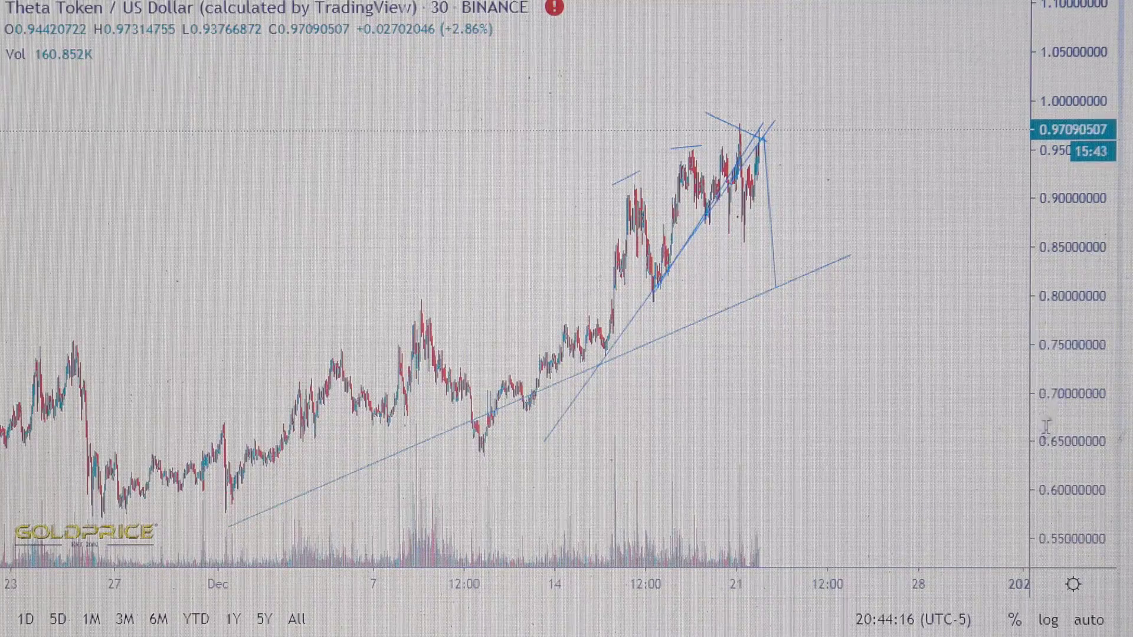
drag(1054, 403, 1053, 524)
drag(815, 446, 763, 473)
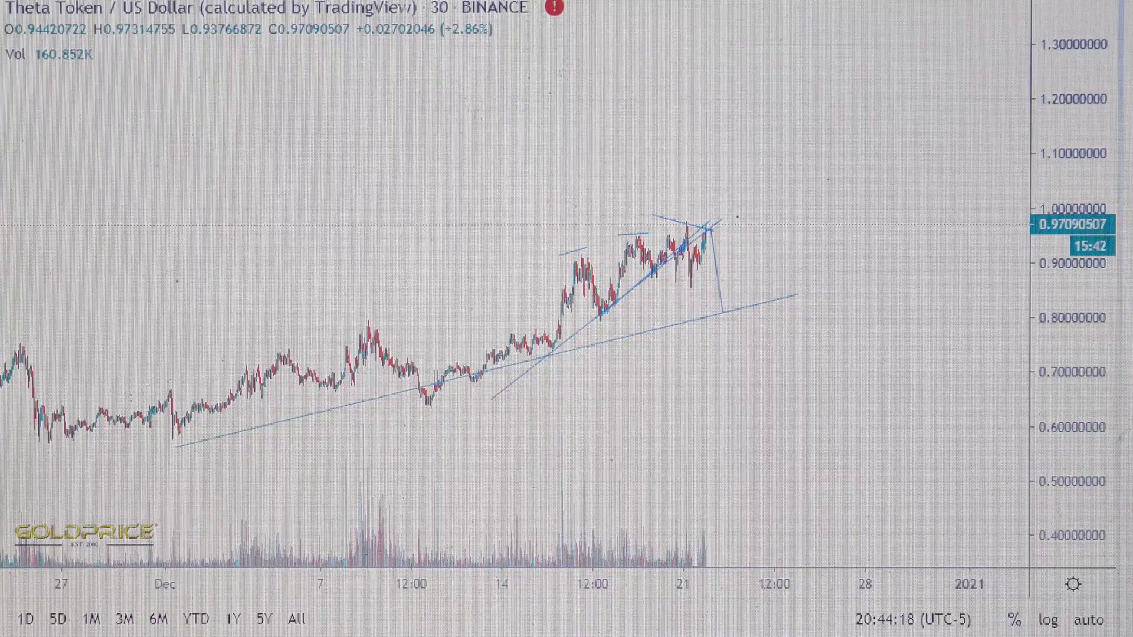
click(2, 9)
click(77, 9)
click(770, 201)
click(721, 328)
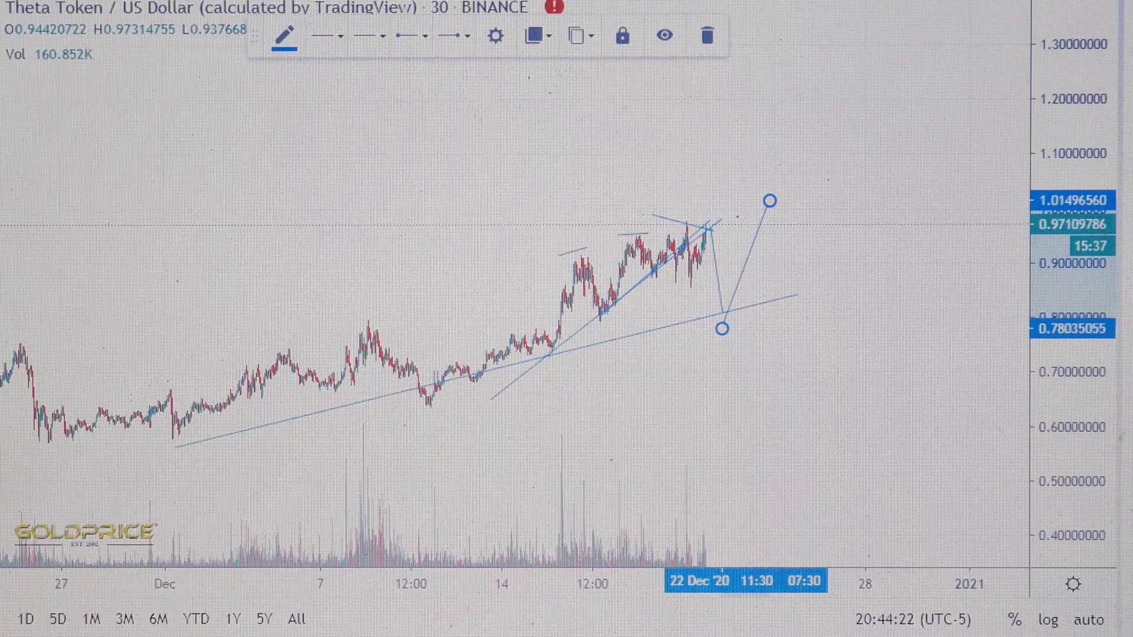
Step: Draw a pullback line from about 1.025 to about 0.959 and a steep rising line between about 0.941 and 1.325 in late December
click(863, 231)
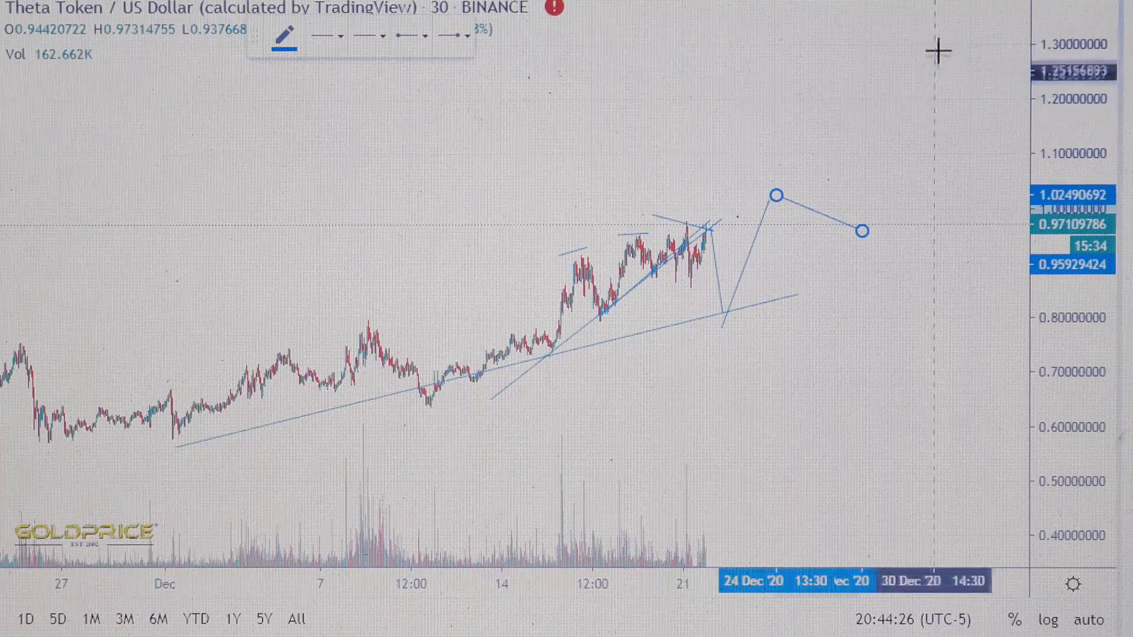
click(941, 30)
click(877, 241)
Step: Switch the chart to the 4-hour interval and extend the upper end of the steep projection line to about 1.422
click(252, 1)
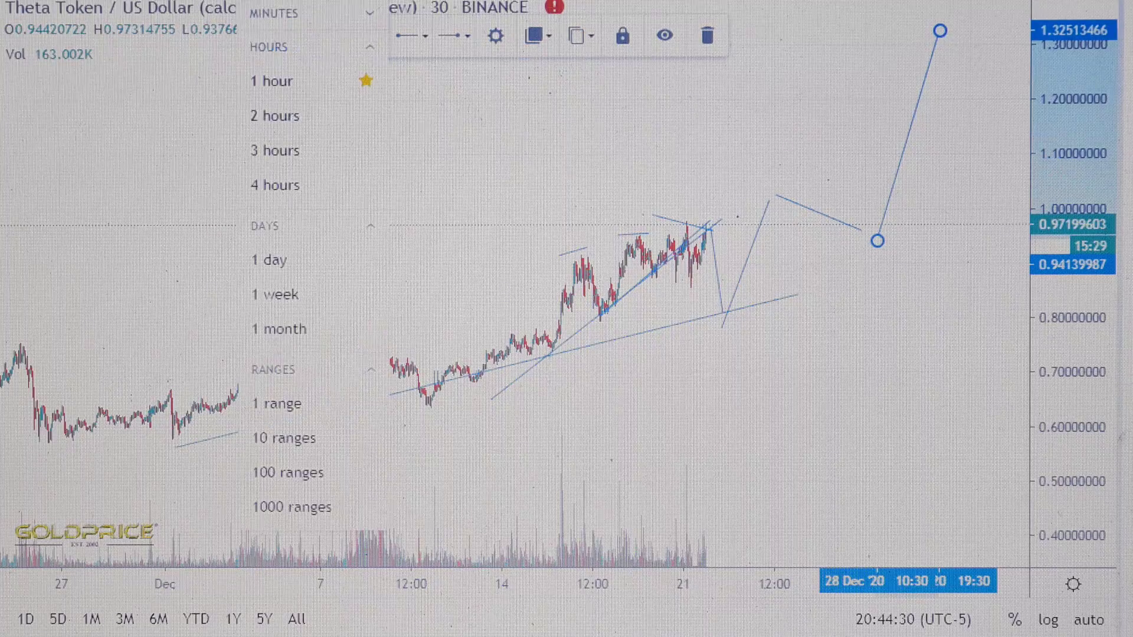
click(283, 185)
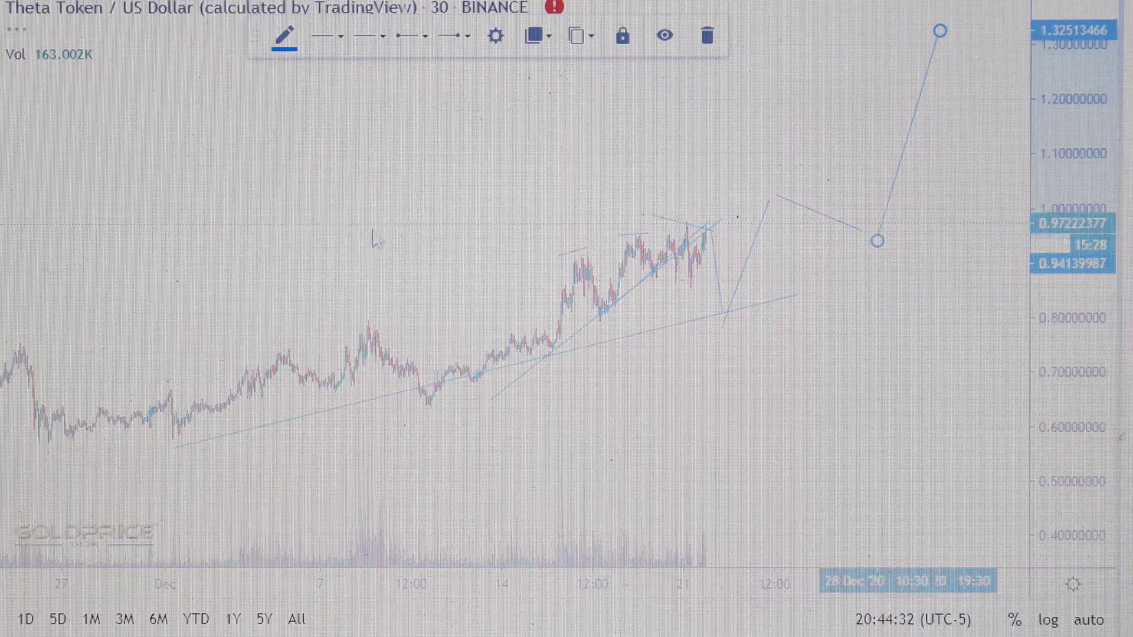
drag(909, 262, 993, 232)
drag(1073, 246, 1062, 402)
drag(909, 387, 987, 346)
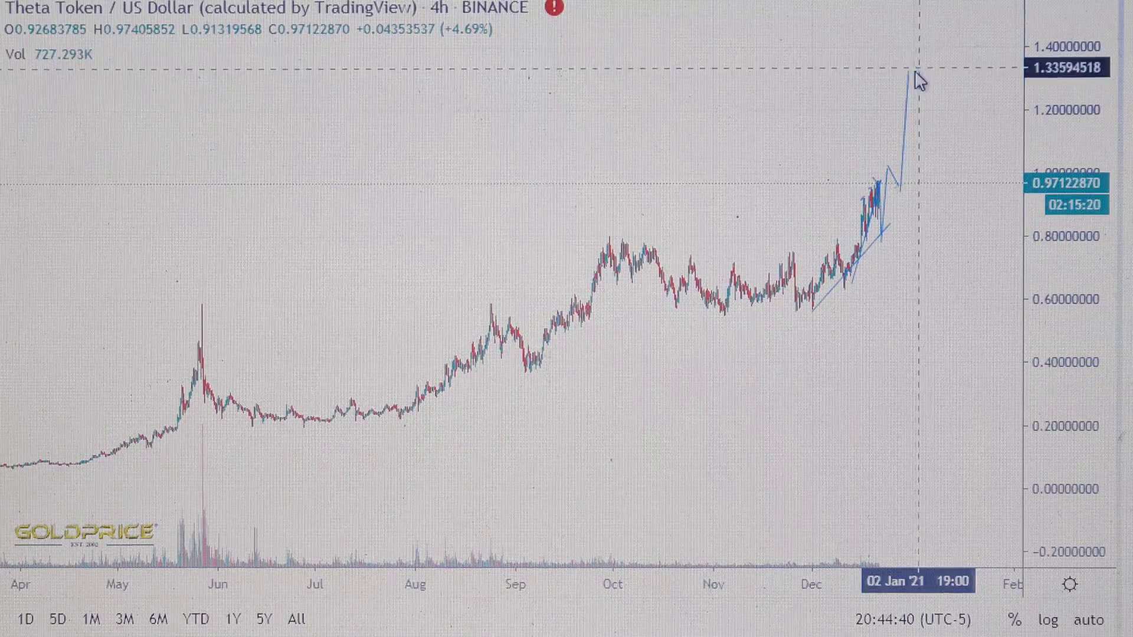
drag(910, 71, 913, 40)
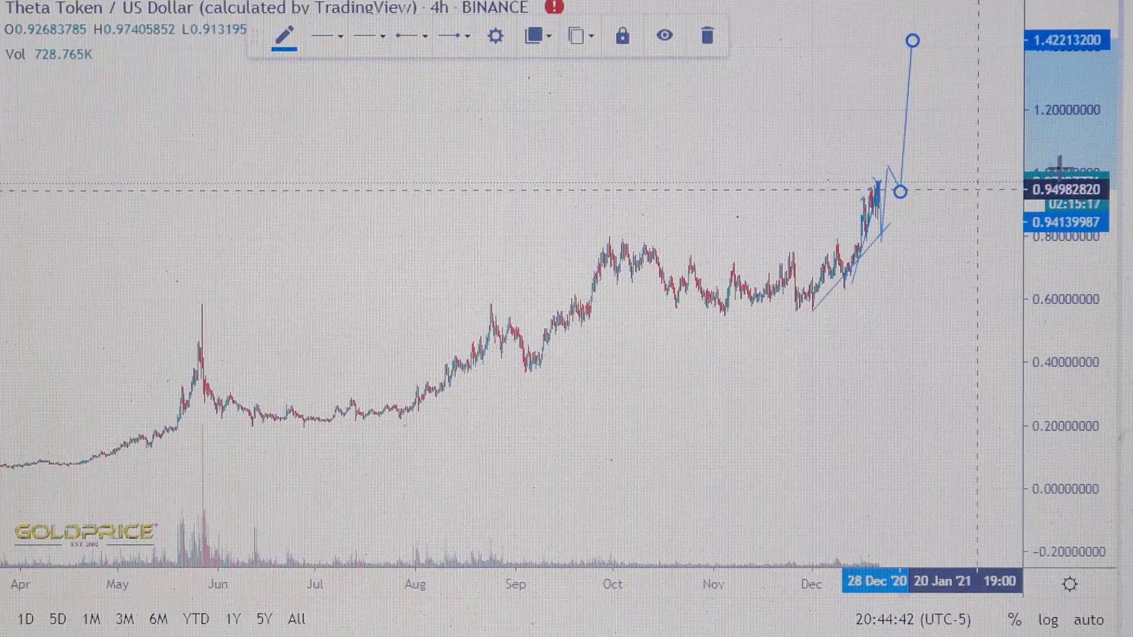
Step: Switch the Theta Token chart to the 1-day interval and deselect the projection line
drag(1065, 215, 928, 310)
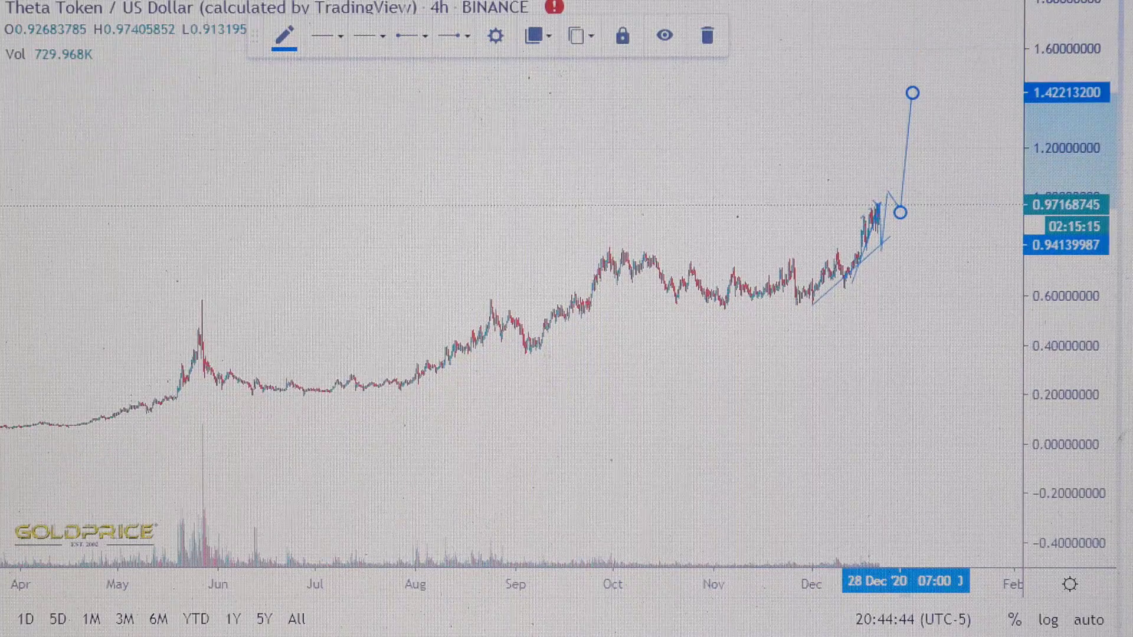
click(255, 1)
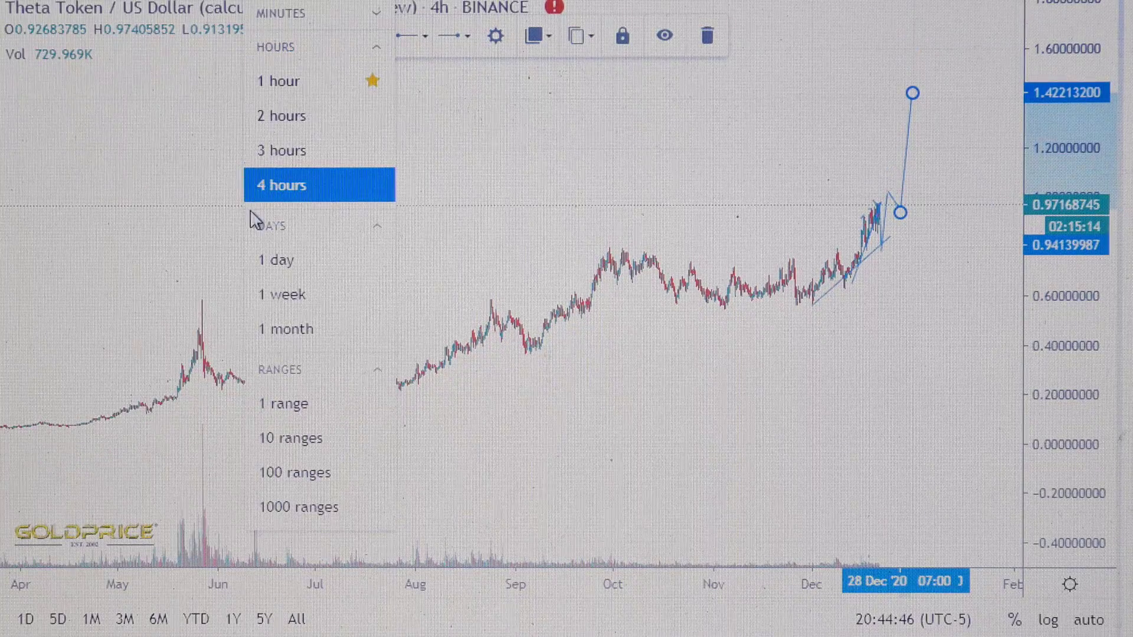
click(283, 263)
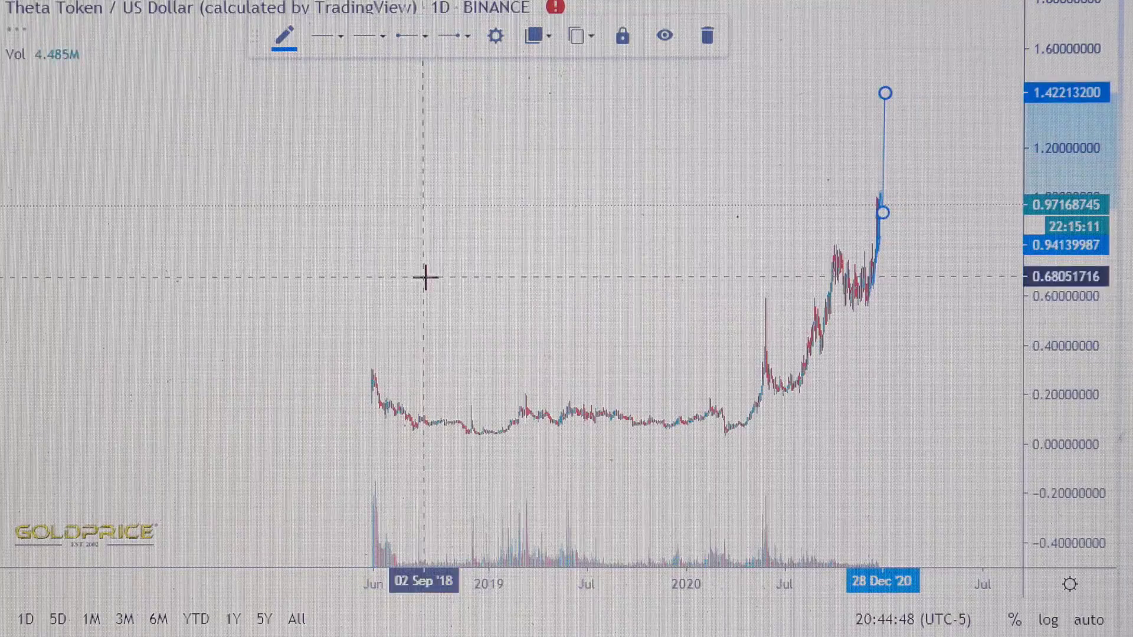
click(555, 292)
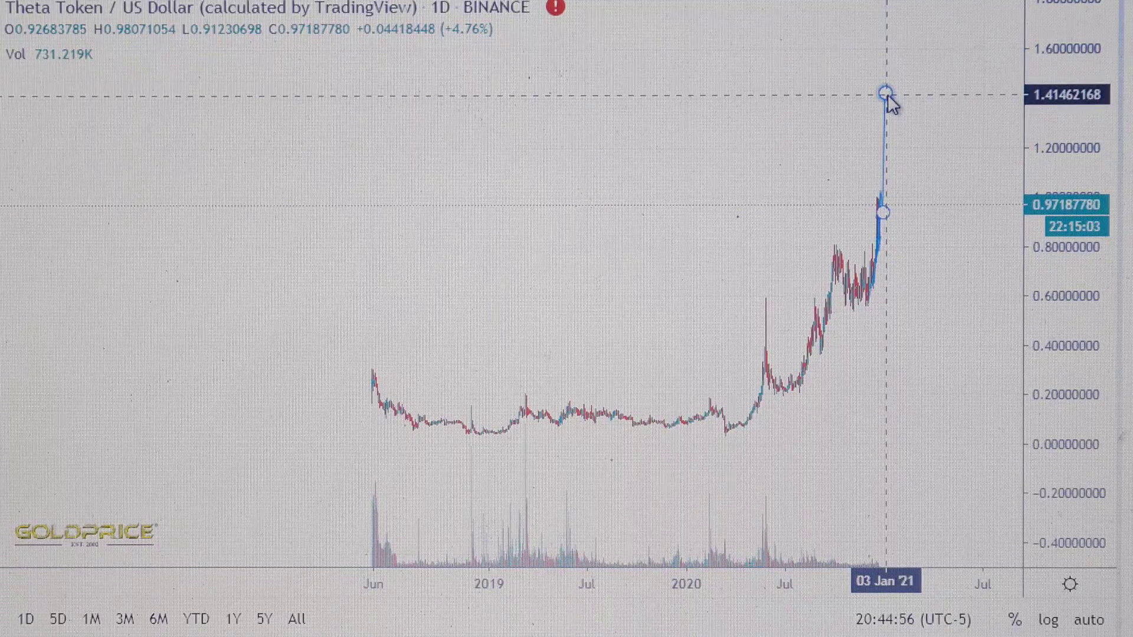
Step: Examine the steep upward projection against the 2020 price history on the daily Theta Token chart
scroll(873, 201, up, 6)
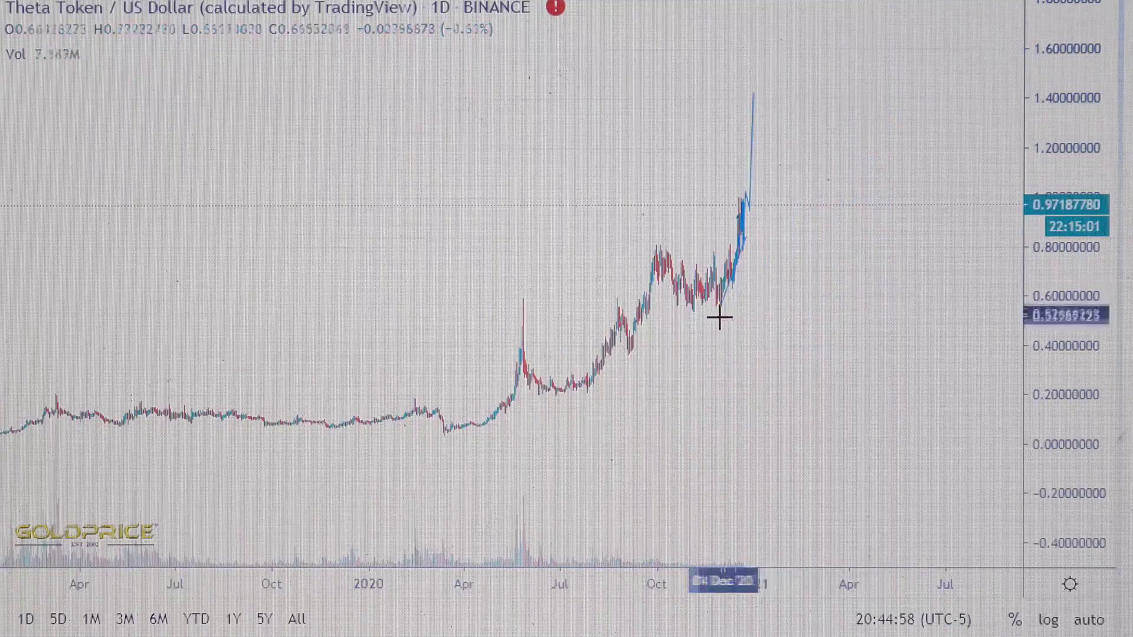
drag(788, 338, 870, 306)
scroll(870, 305, up, 4)
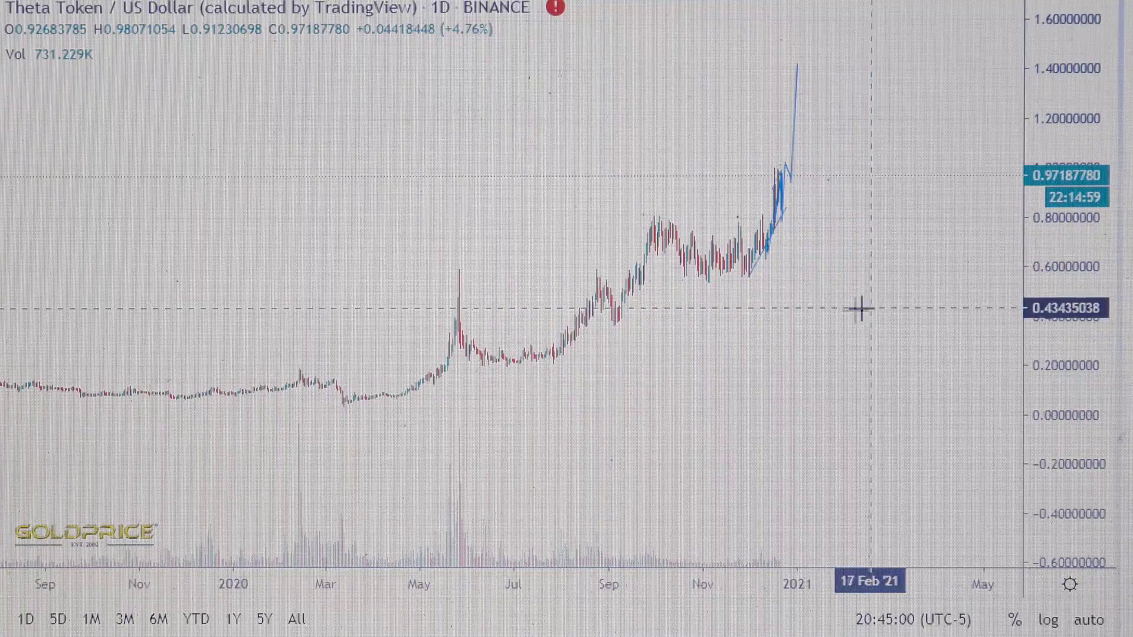
scroll(788, 327, up, 3)
drag(738, 334, 845, 329)
scroll(844, 326, up, 1)
scroll(752, 337, up, 3)
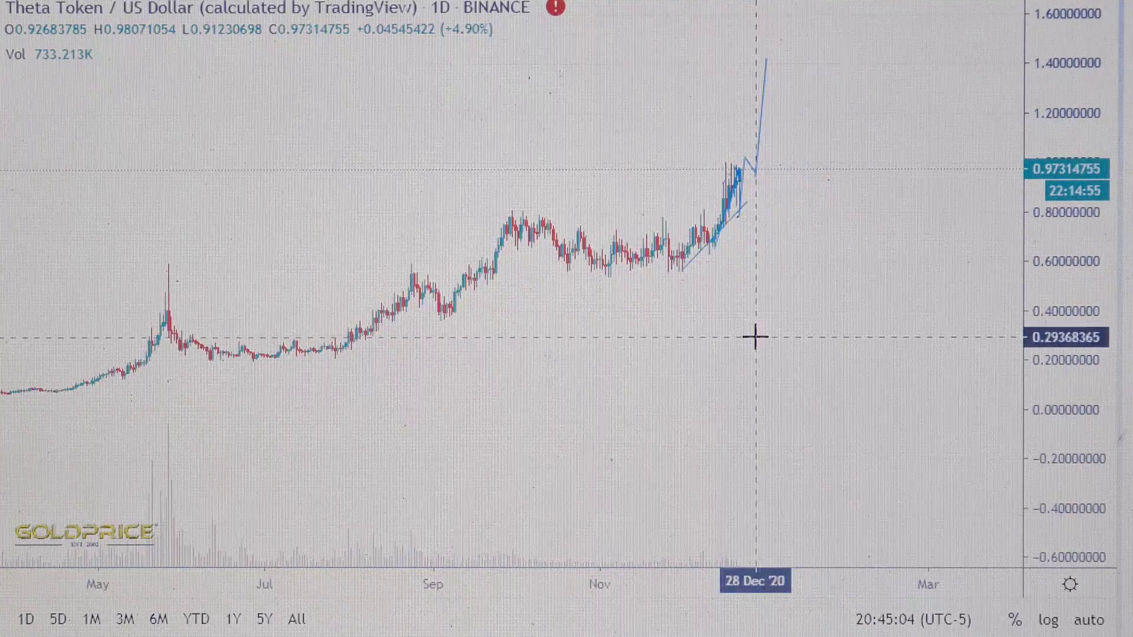
drag(749, 336, 930, 342)
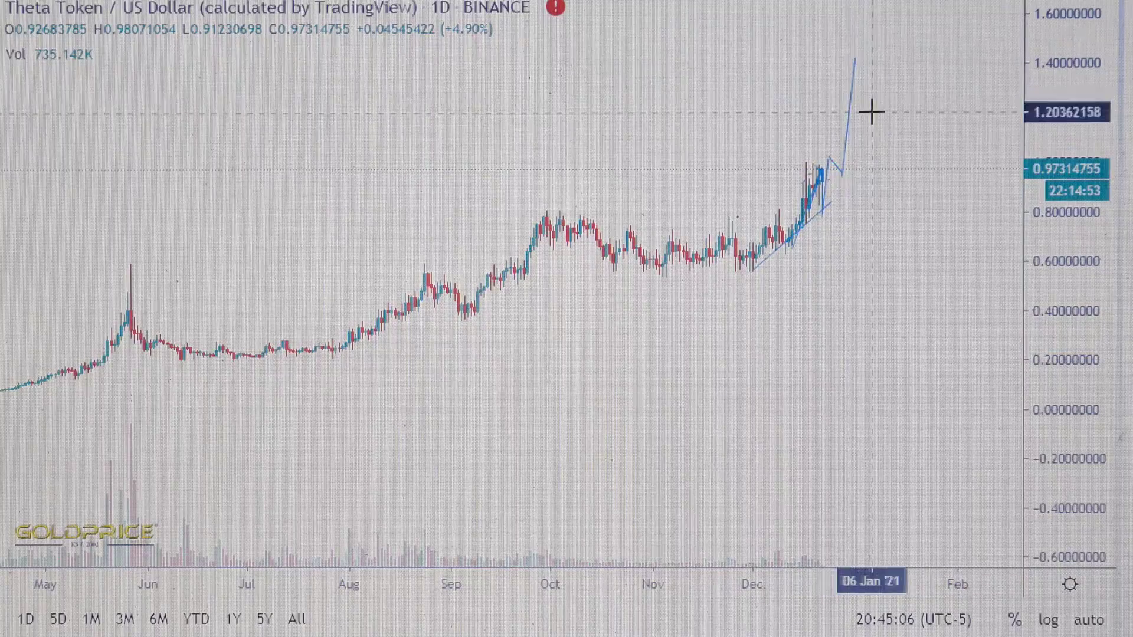
scroll(867, 118, down, 3)
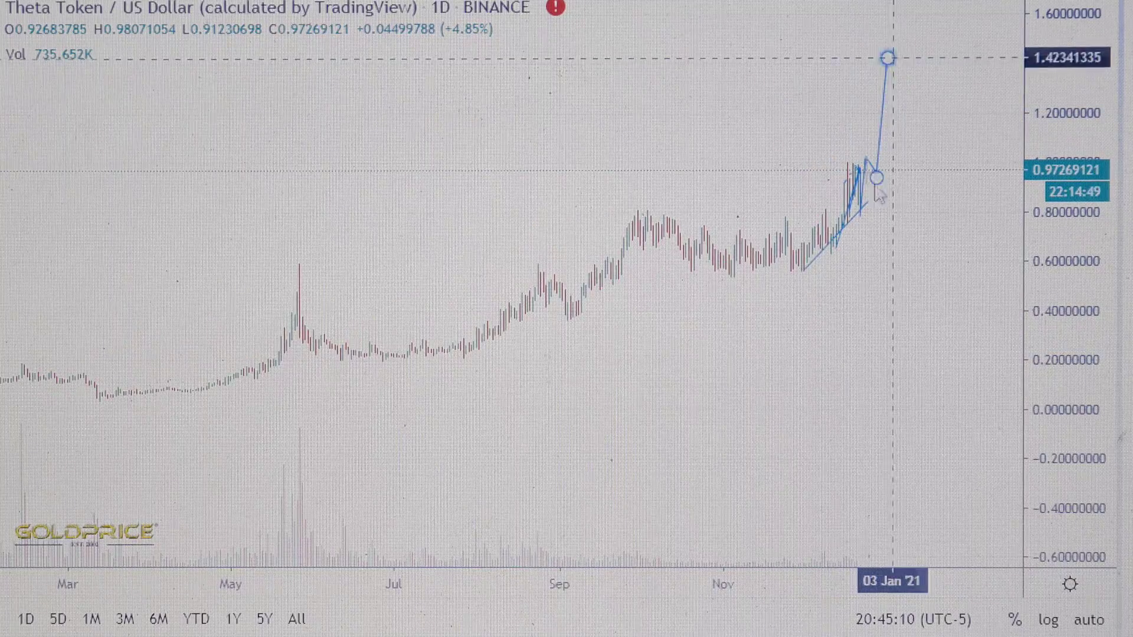
Step: Draw a short rising line above the August 2020 peak, from about 0.566 on 23 Jul to about 0.720 on 29 Aug
scroll(751, 297, down, 2)
click(2, 12)
click(36, 11)
scroll(463, 307, down, 2)
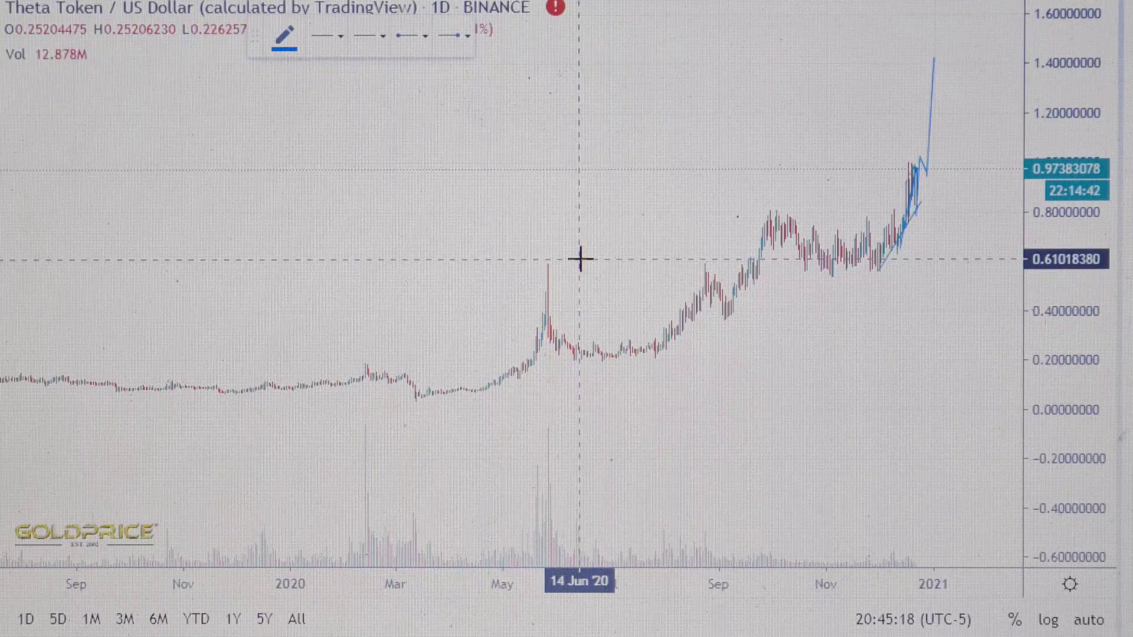
click(648, 270)
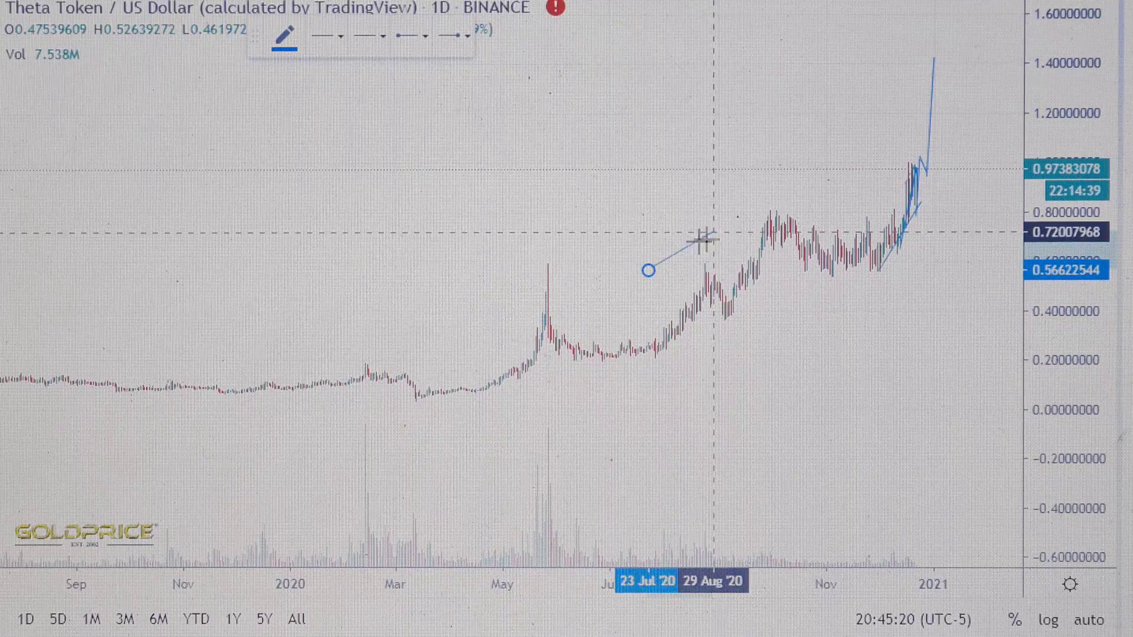
click(713, 233)
Step: Draw a short rising line above the autumn 2020 peak, from about 0.821 on 17 Sep to about 0.874 on 21 Oct
click(1, 7)
click(72, 6)
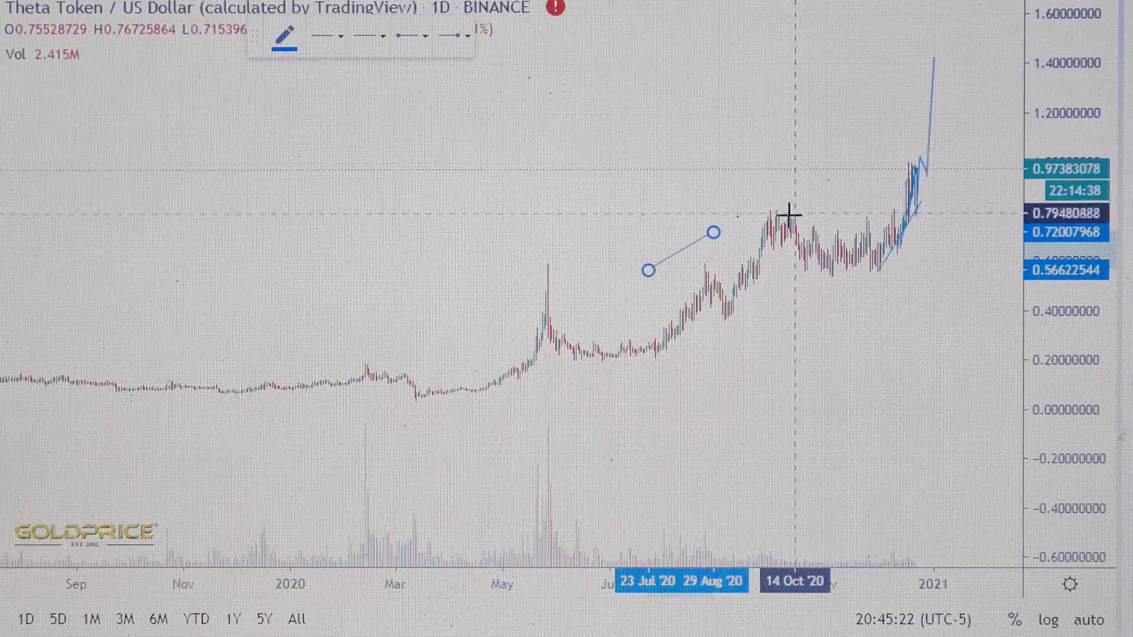
click(747, 208)
click(808, 194)
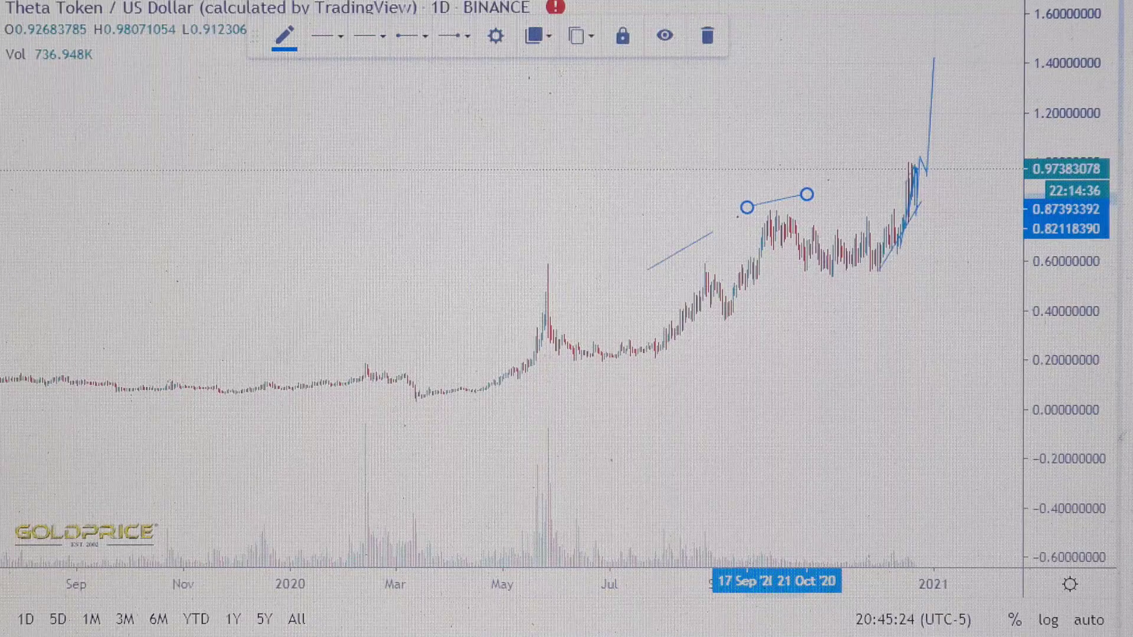
Step: Draw a slightly falling line above the December 2020 peak, from about 1.076 on 17 Dec to about 1.041 on 25 Jan 2021
click(51, 8)
click(908, 144)
click(975, 152)
Step: Draw a steep falling projection line from about 0.963 on 29 Dec 2020 down to about 0.282 on 12 Jan 2021
scroll(938, 335, up, 2)
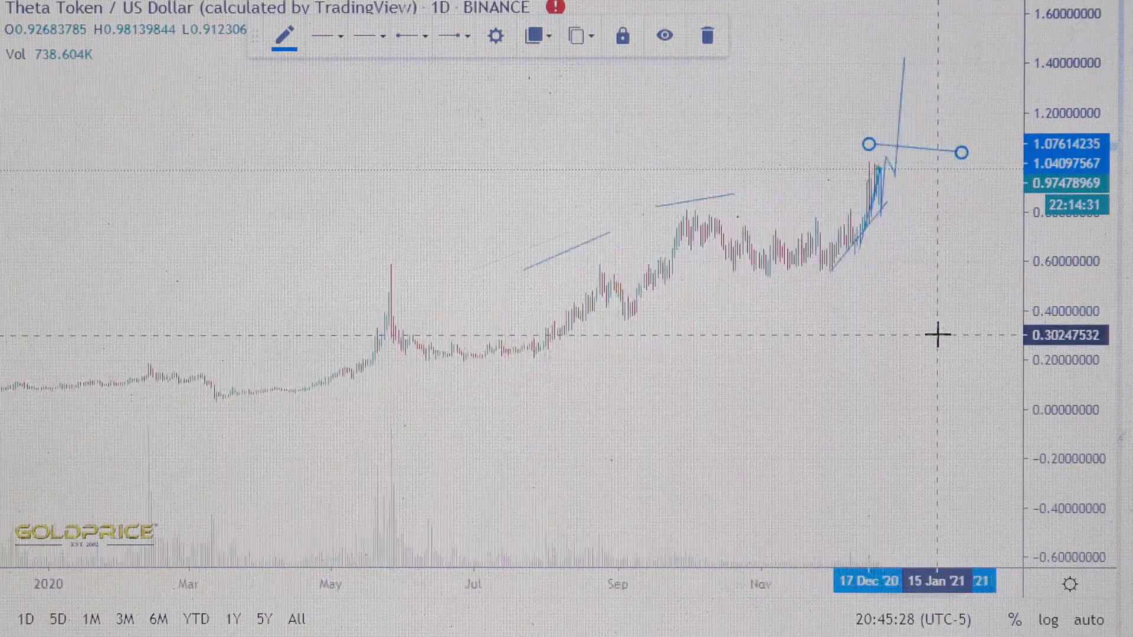
scroll(938, 335, up, 1)
drag(1029, 430, 1002, 314)
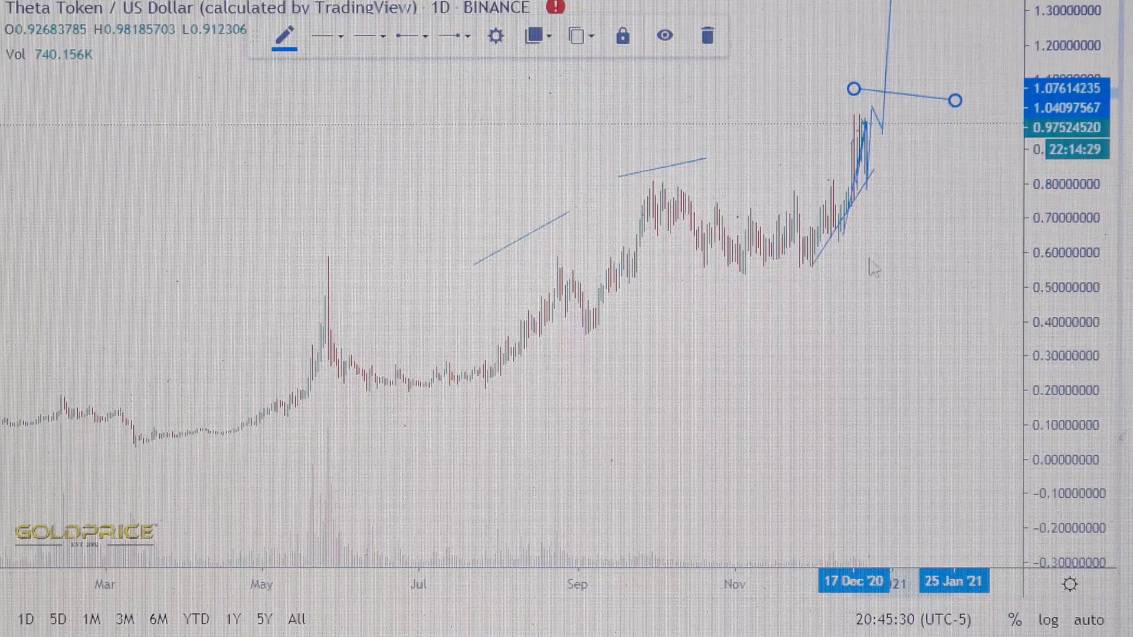
click(1, 9)
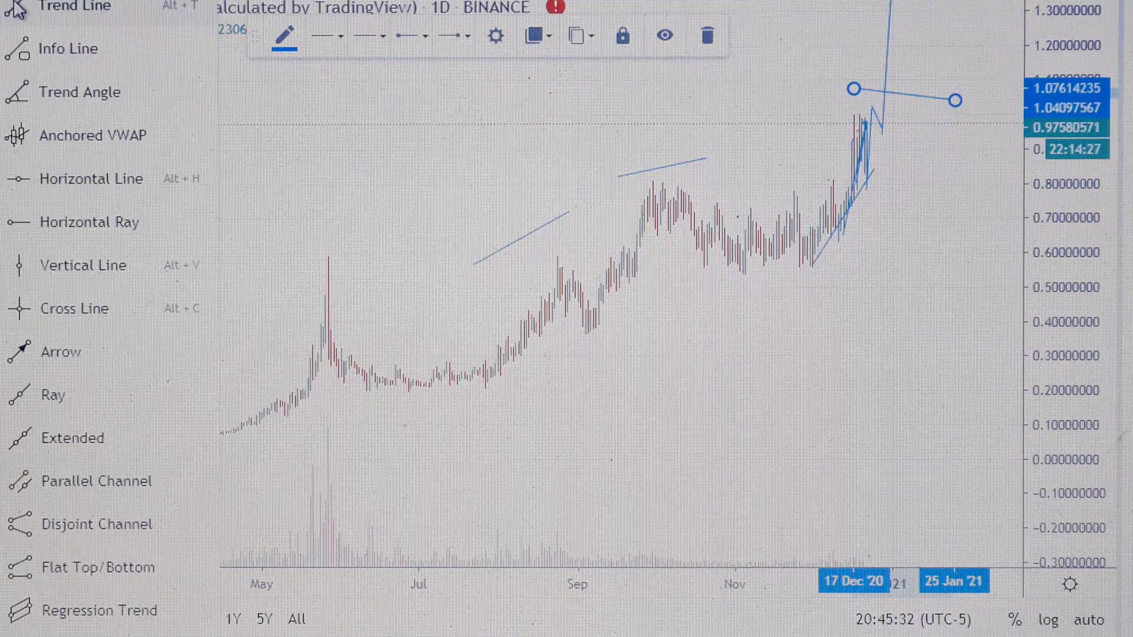
click(18, 8)
click(885, 127)
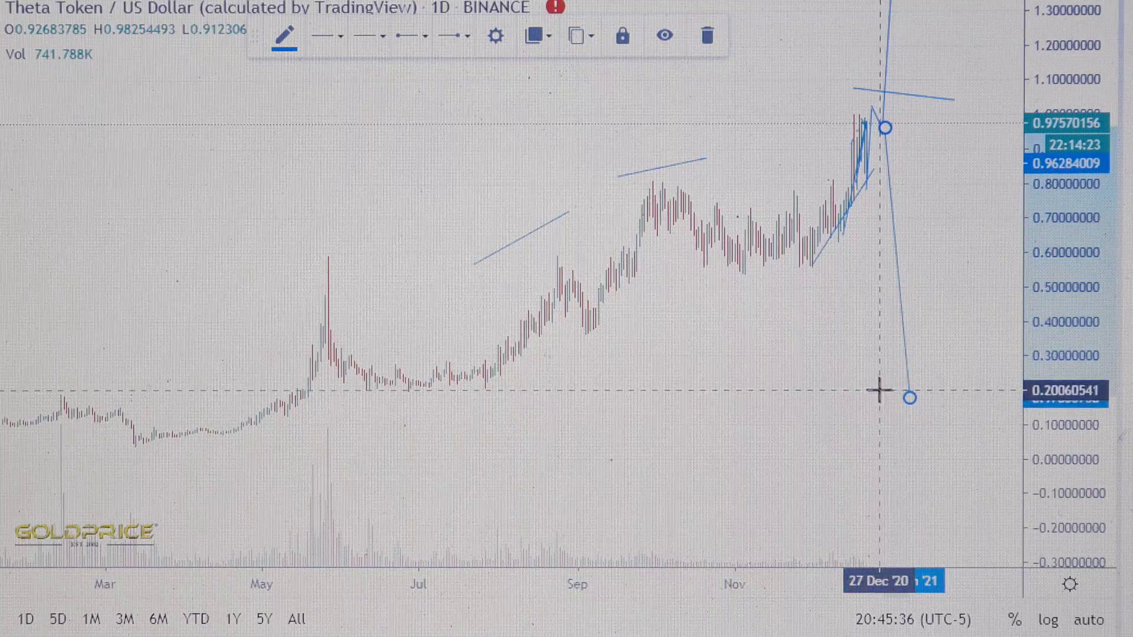
click(919, 362)
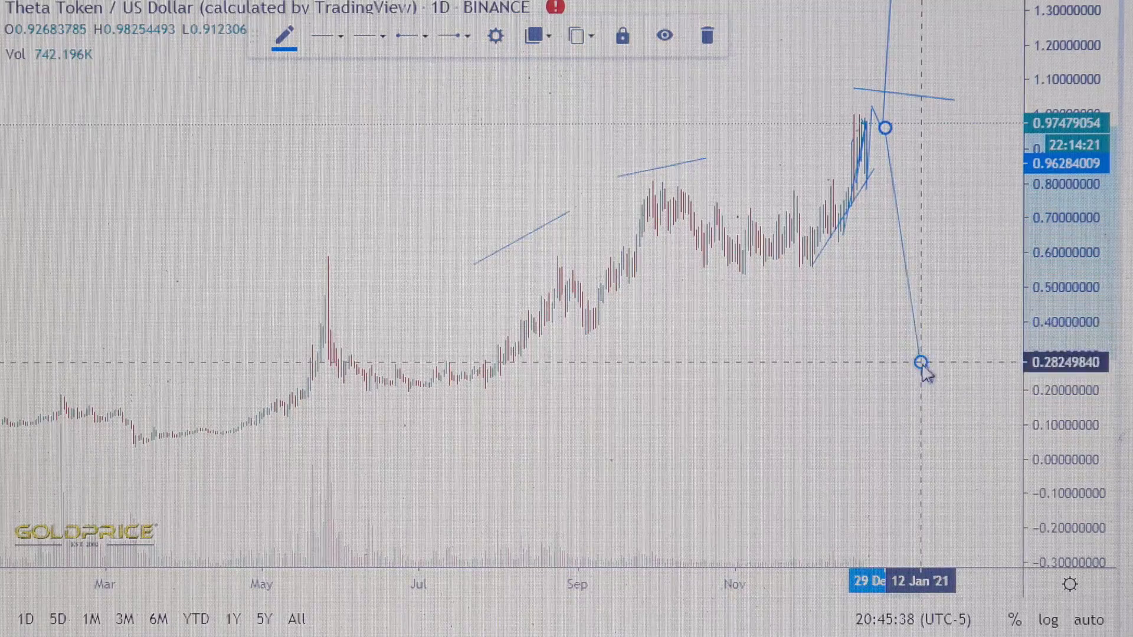
Step: Draw a long support line near 0.20 from mid-2018 to early 2021, and move the falling projection's lower end to about 0.240 on 22 Jan 2021
scroll(835, 377, up, 2)
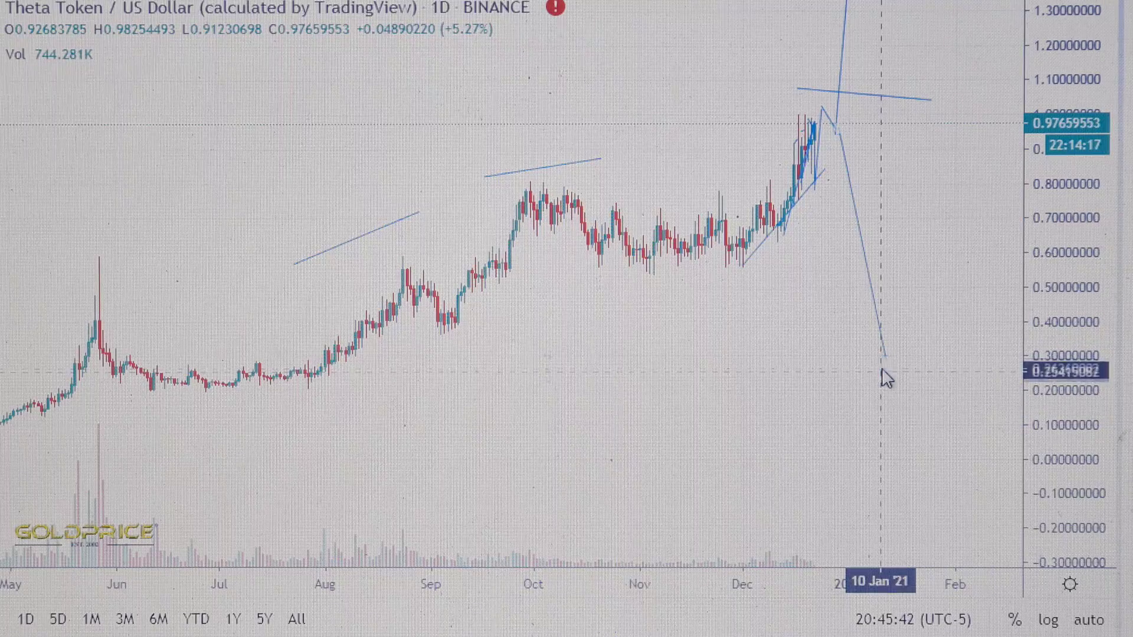
scroll(894, 387, down, 6)
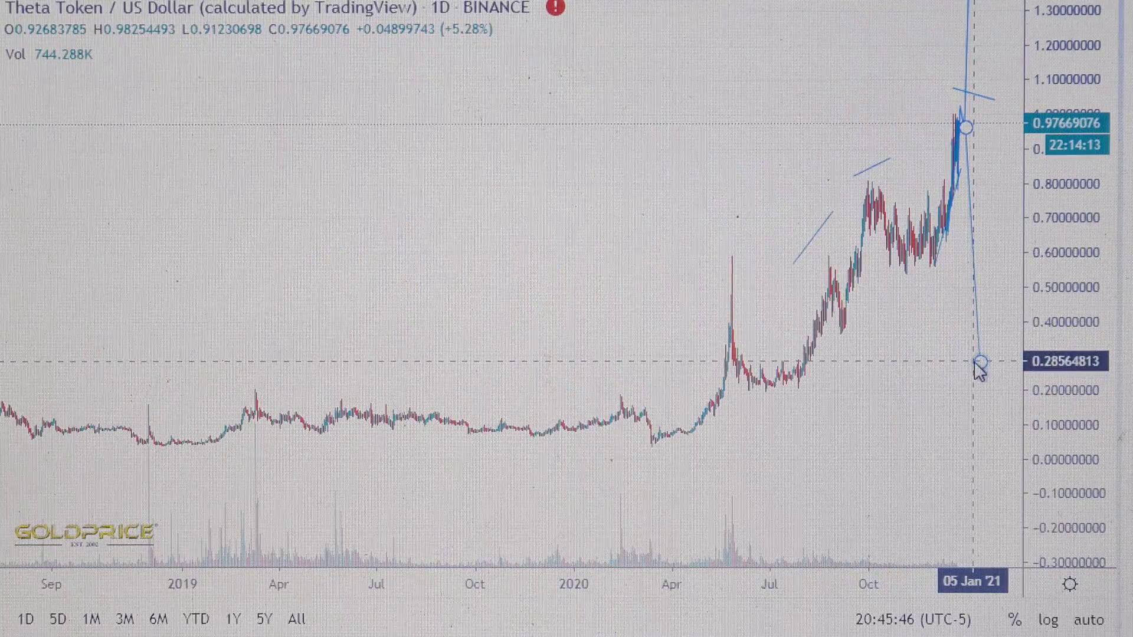
scroll(978, 373, down, 4)
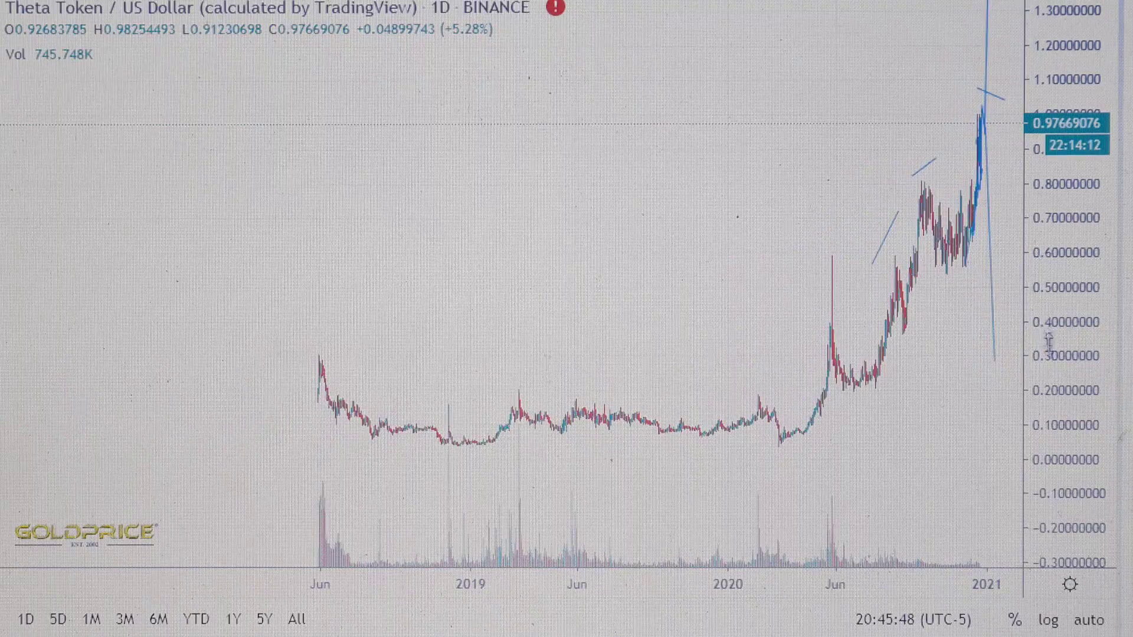
drag(866, 421, 804, 430)
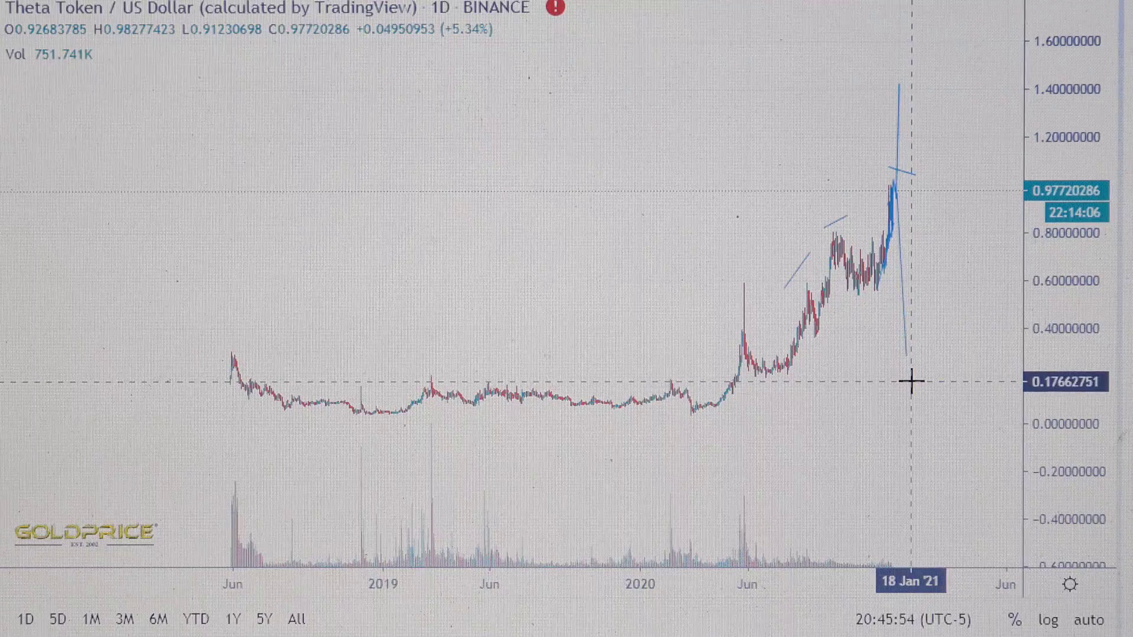
click(1, 7)
click(64, 7)
click(250, 394)
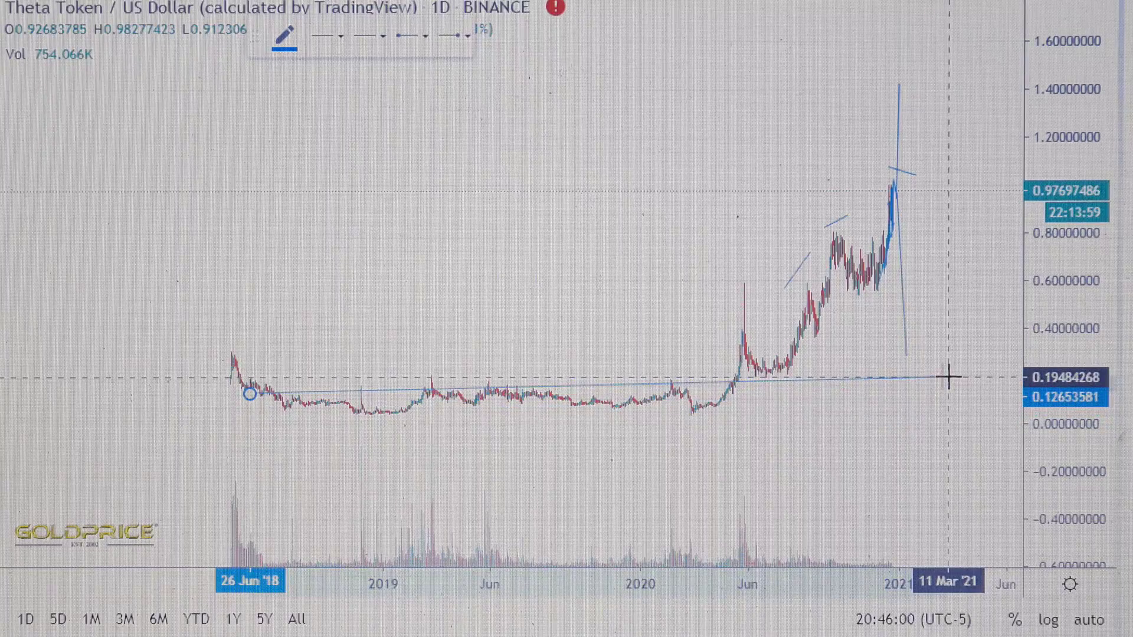
drag(880, 381, 911, 359)
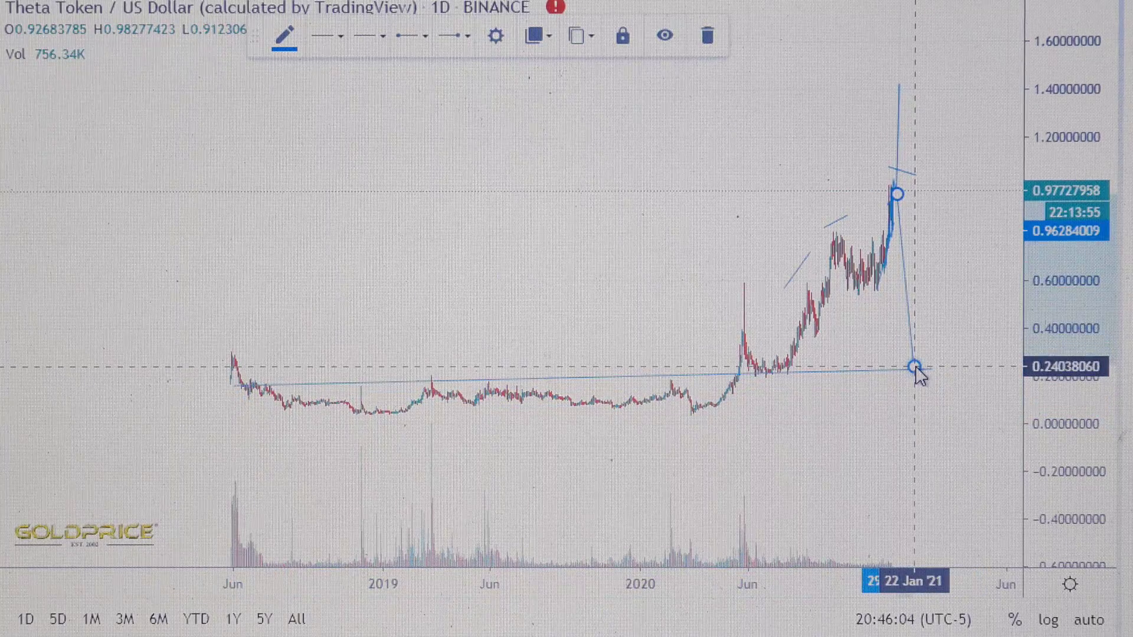
Step: Compare the falling projection on the daily Theta Token chart with the projections on the 4-hour Bitcoin chart
scroll(935, 349, up, 4)
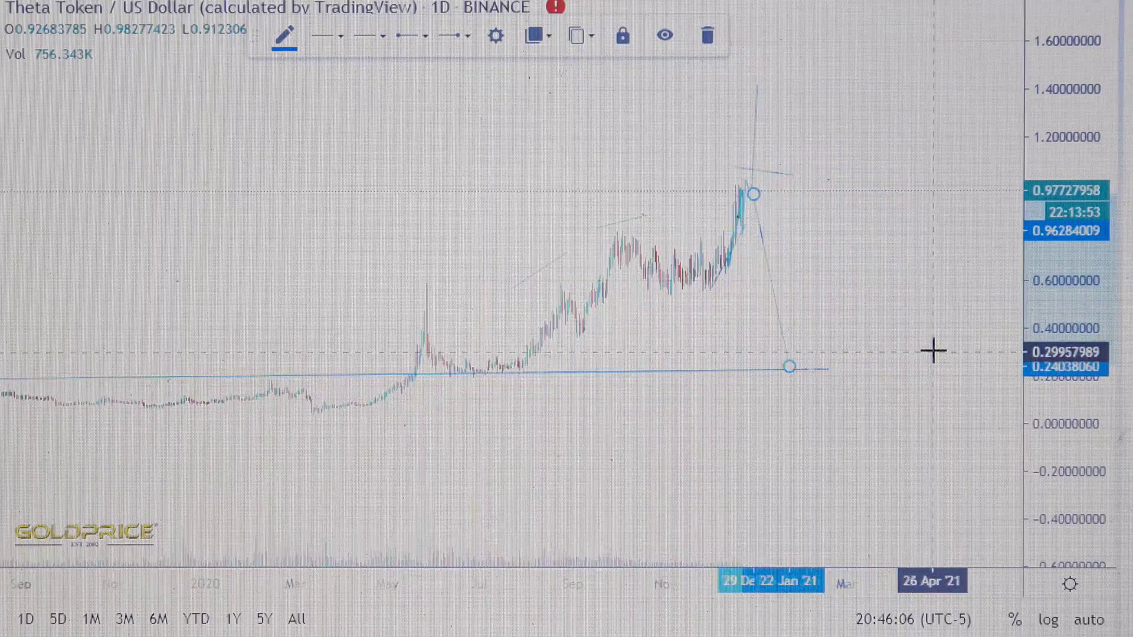
scroll(781, 384, down, 5)
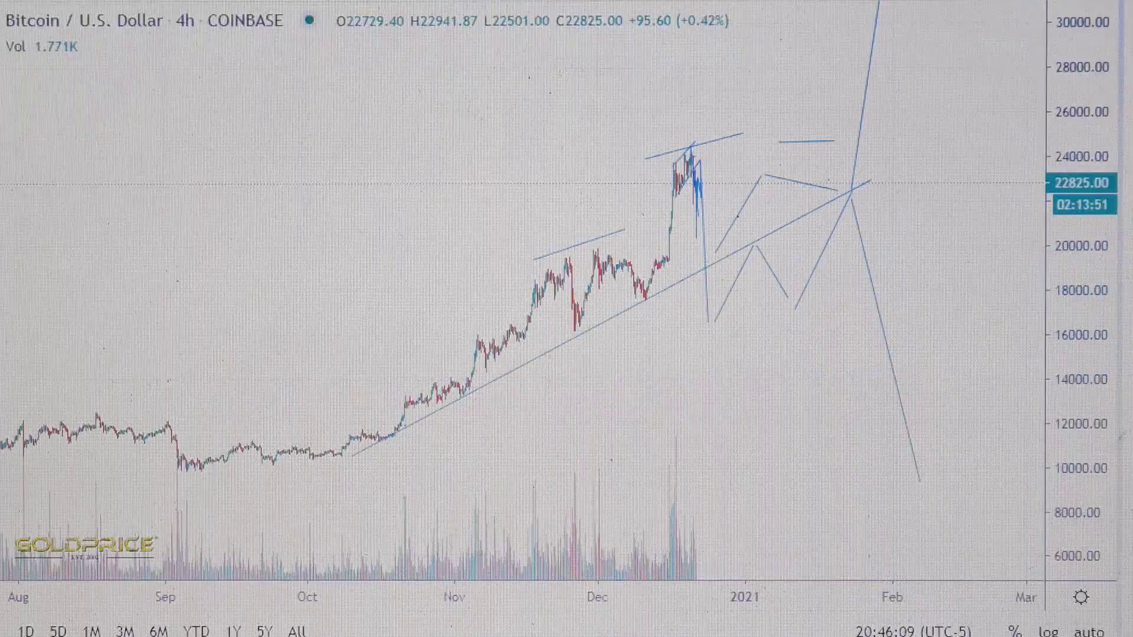
scroll(482, 171, down, 3)
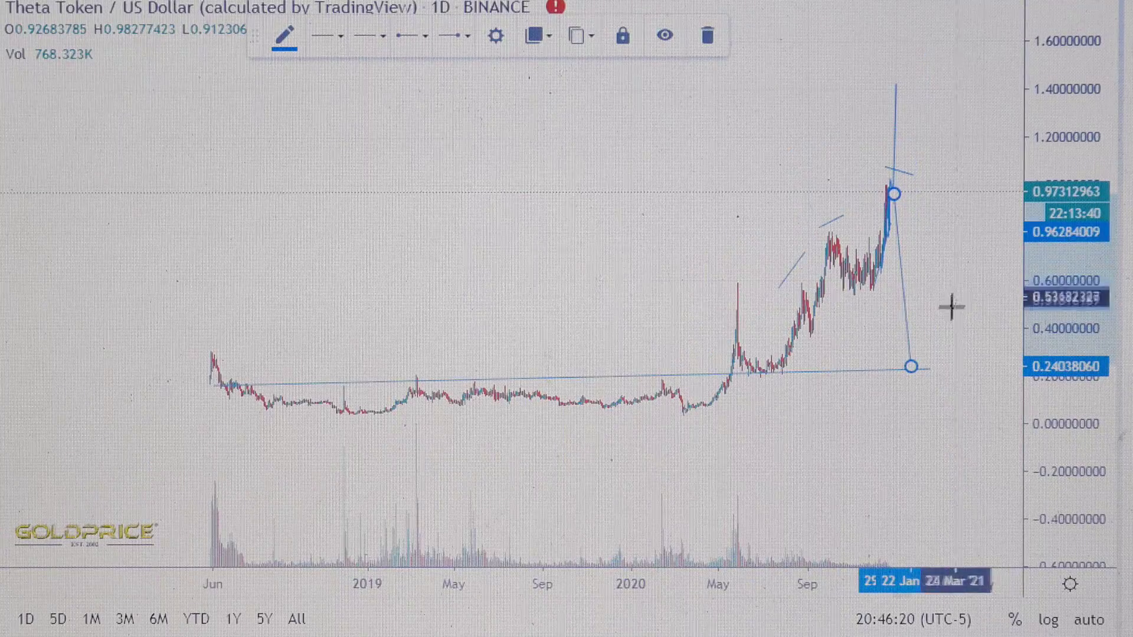
scroll(944, 314, up, 3)
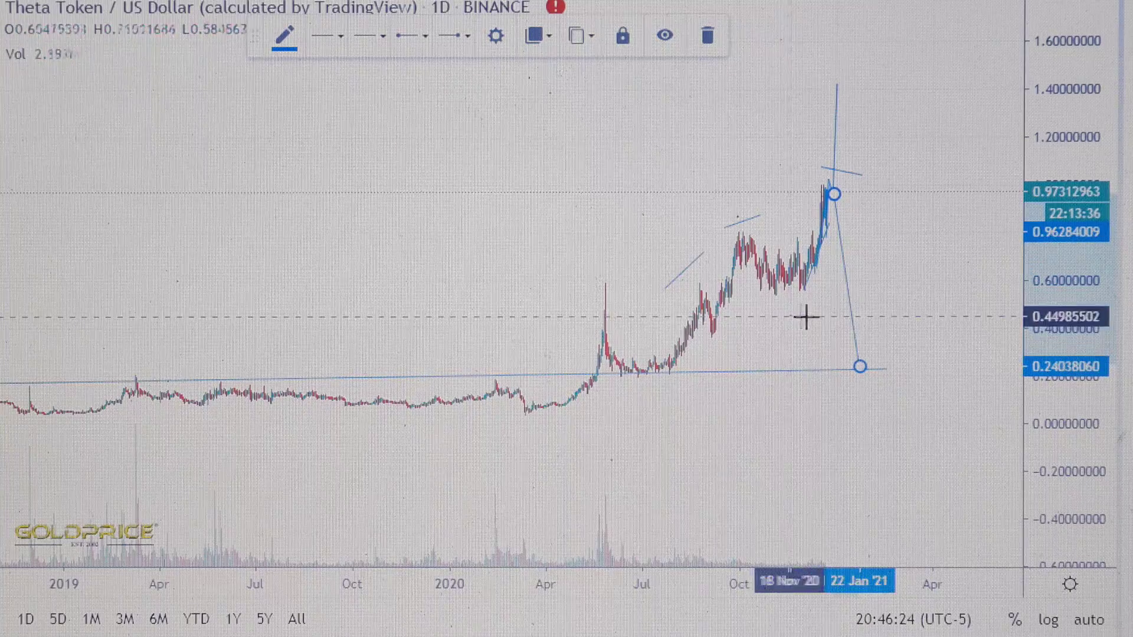
scroll(850, 357, up, 2)
scroll(851, 356, up, 4)
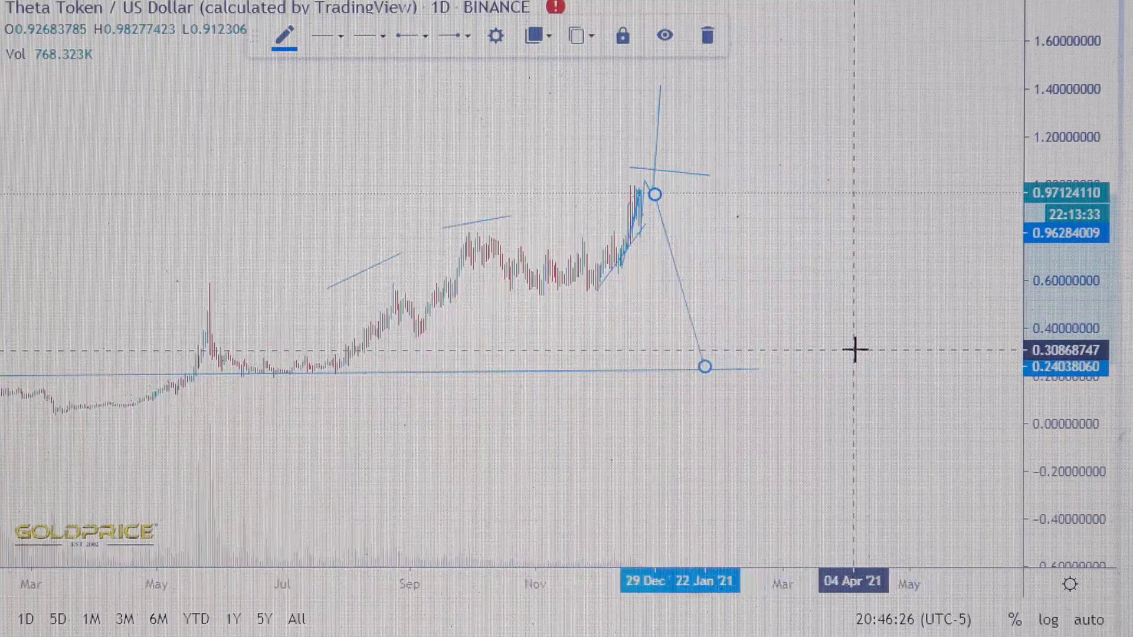
Step: Draw a long, slightly falling support line under the autumn 2020 lows, from about 0.596 on 21 Jun 2020 to early March 2021
scroll(642, 247, up, 3)
drag(748, 246, 924, 300)
click(2, 16)
click(52, 6)
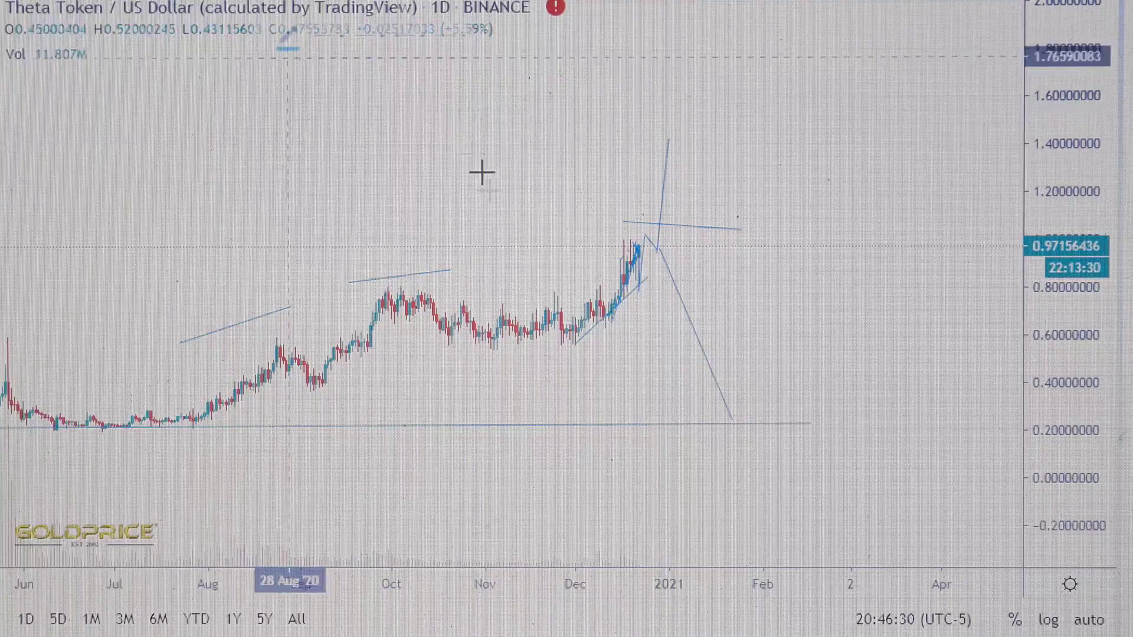
click(83, 336)
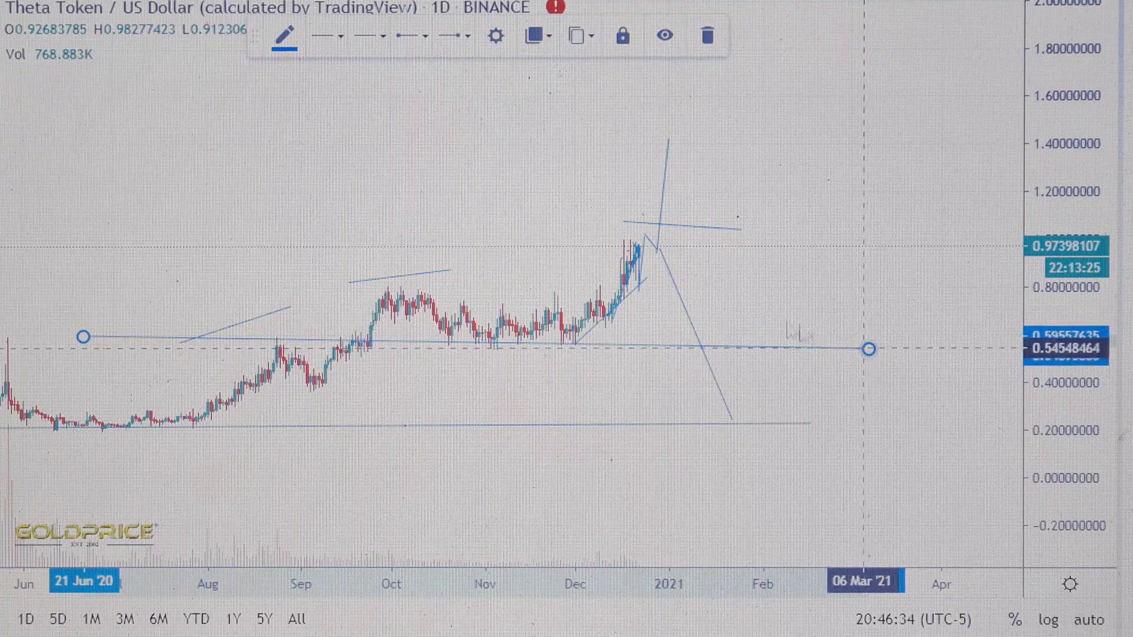
Step: Raise the falling projection's lower end to about 0.564 on 22 Jan 2021, and move the upper support line's end to about 0.564 on 14 Mar 2021
drag(733, 422, 742, 385)
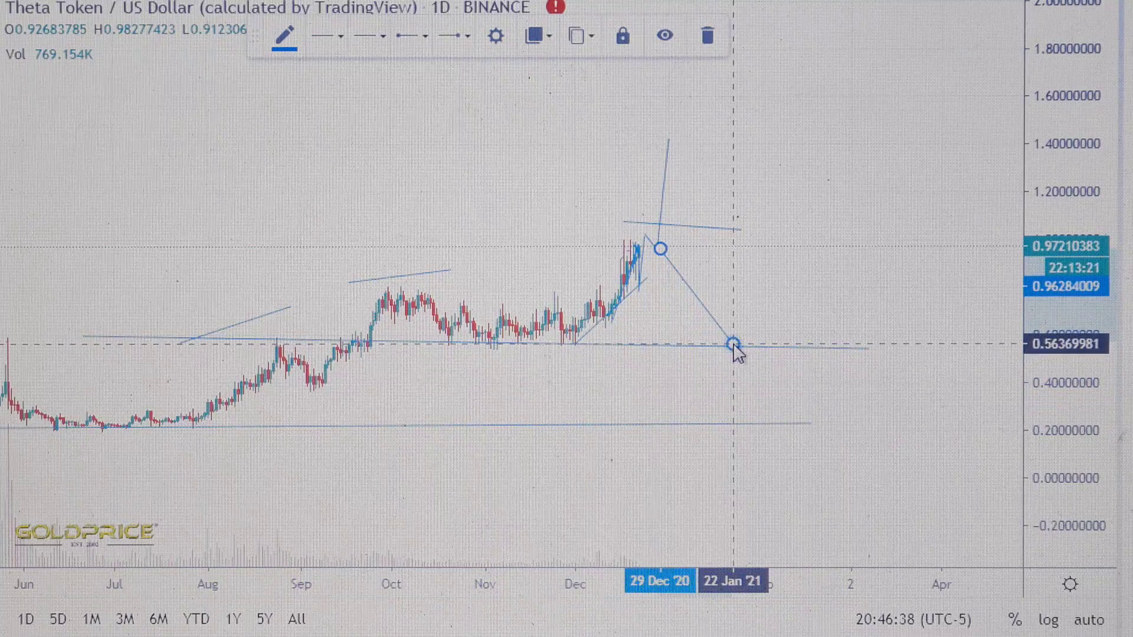
click(871, 350)
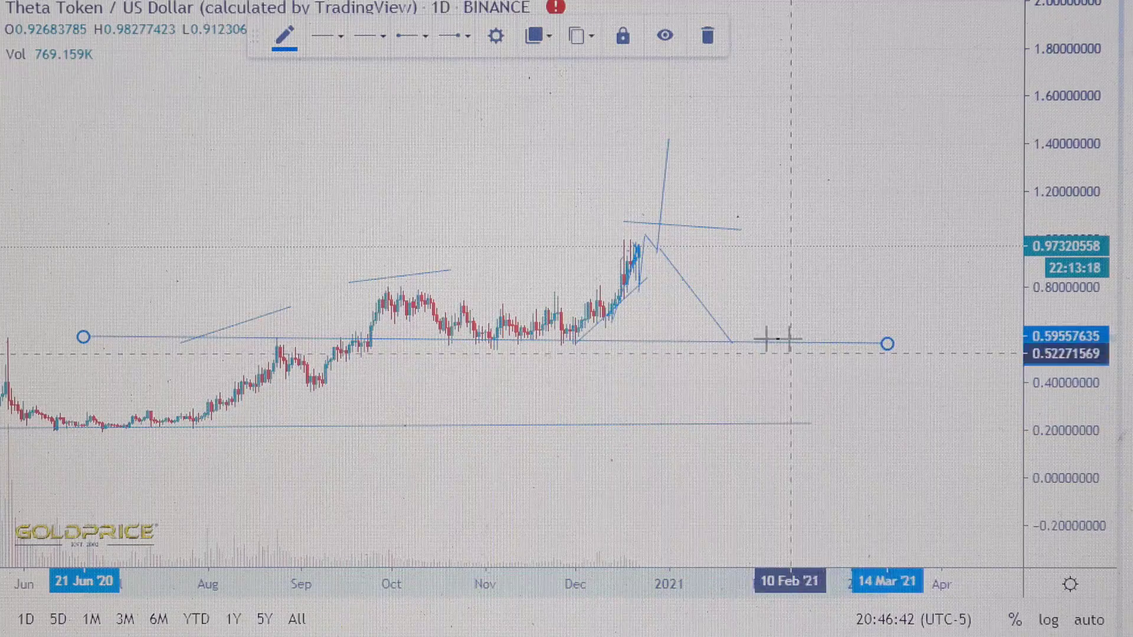
scroll(825, 298, down, 10)
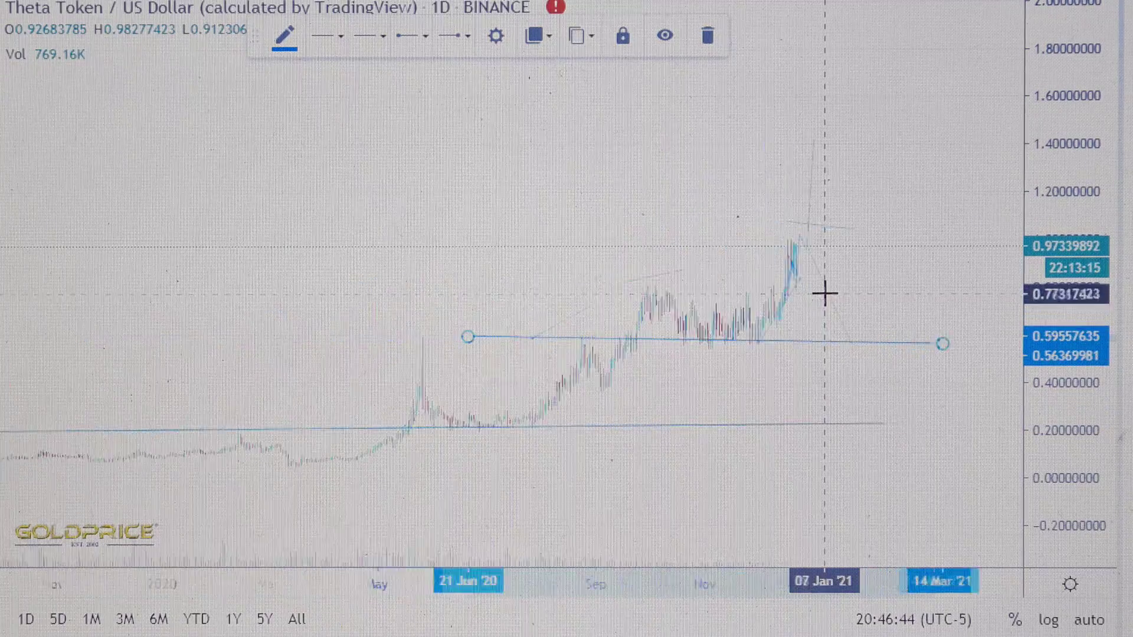